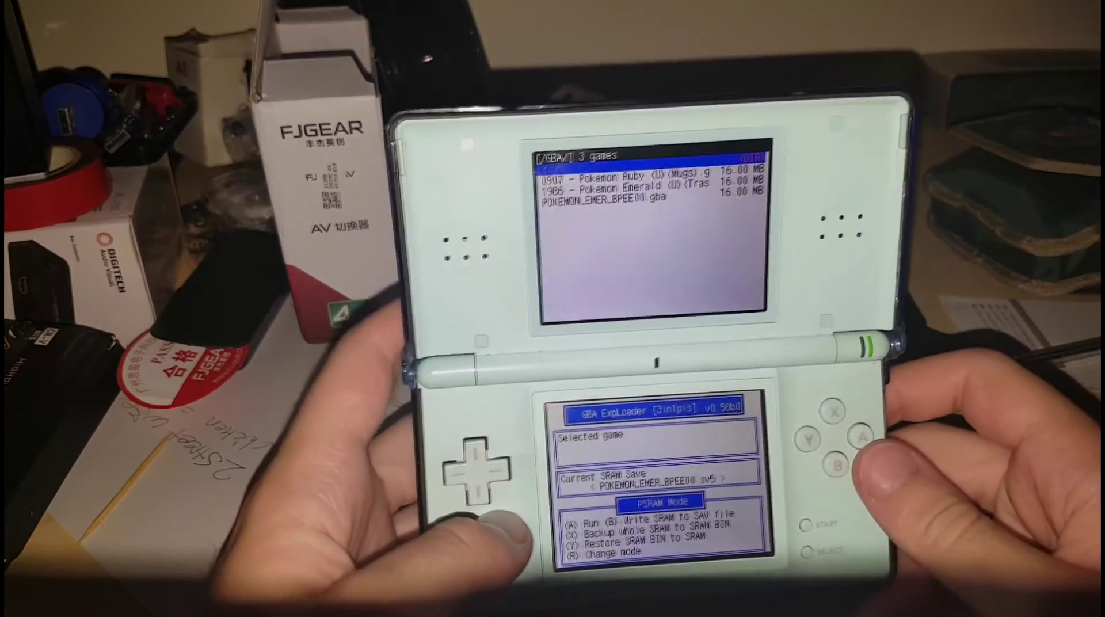
{"action": "key", "text": "Down"}
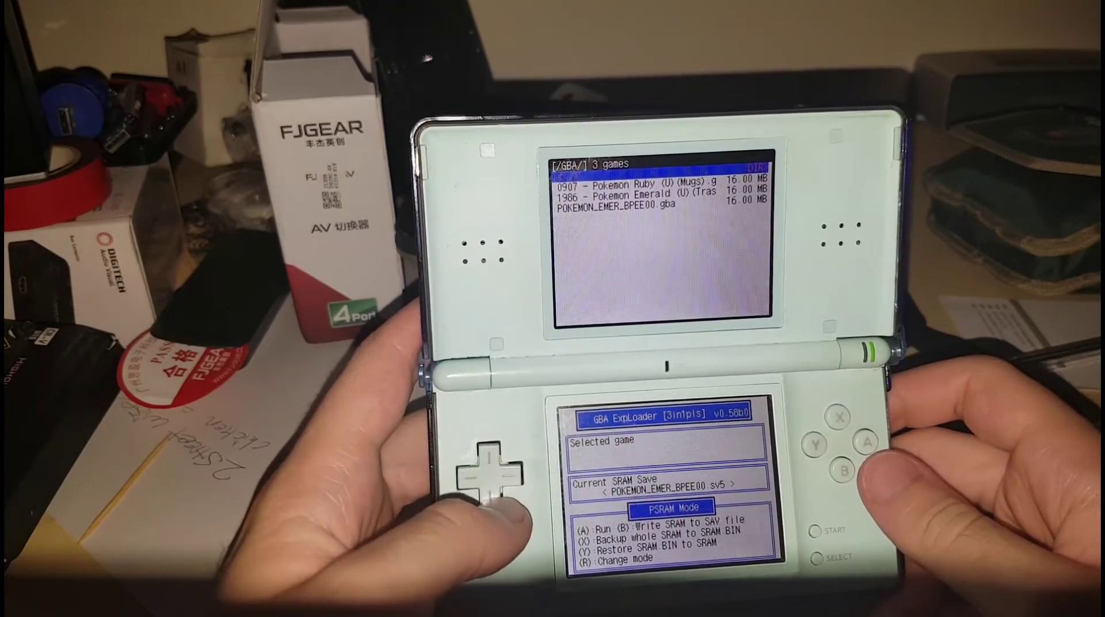
{"action": "key", "text": "Down"}
{"action": "key", "text": "Down"}
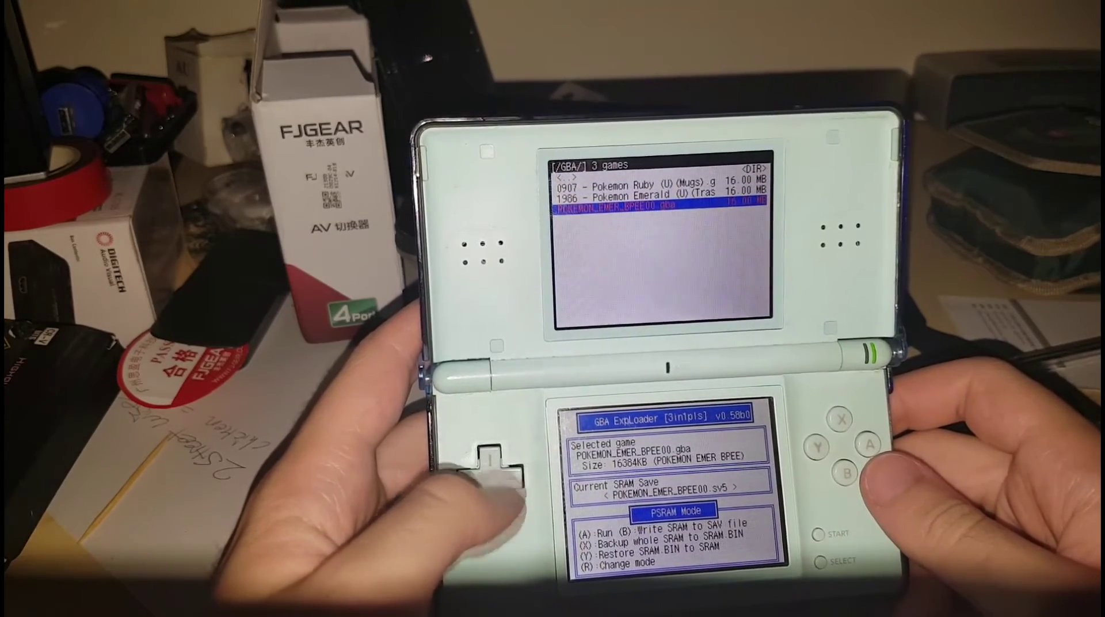
{"action": "key", "text": "Up"}
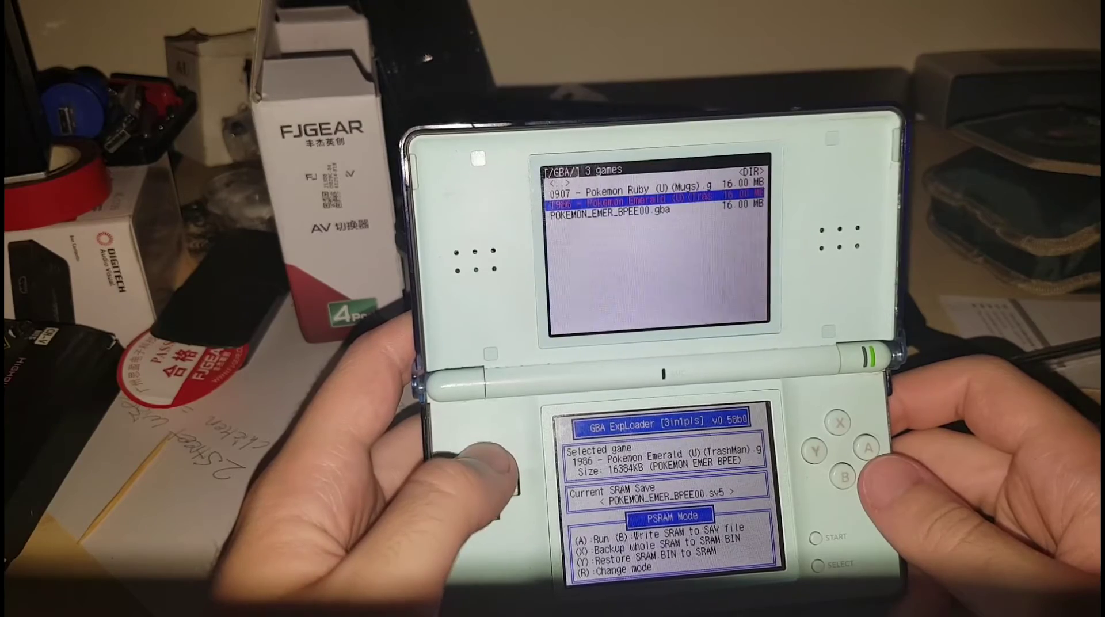
{"action": "key", "text": "Up"}
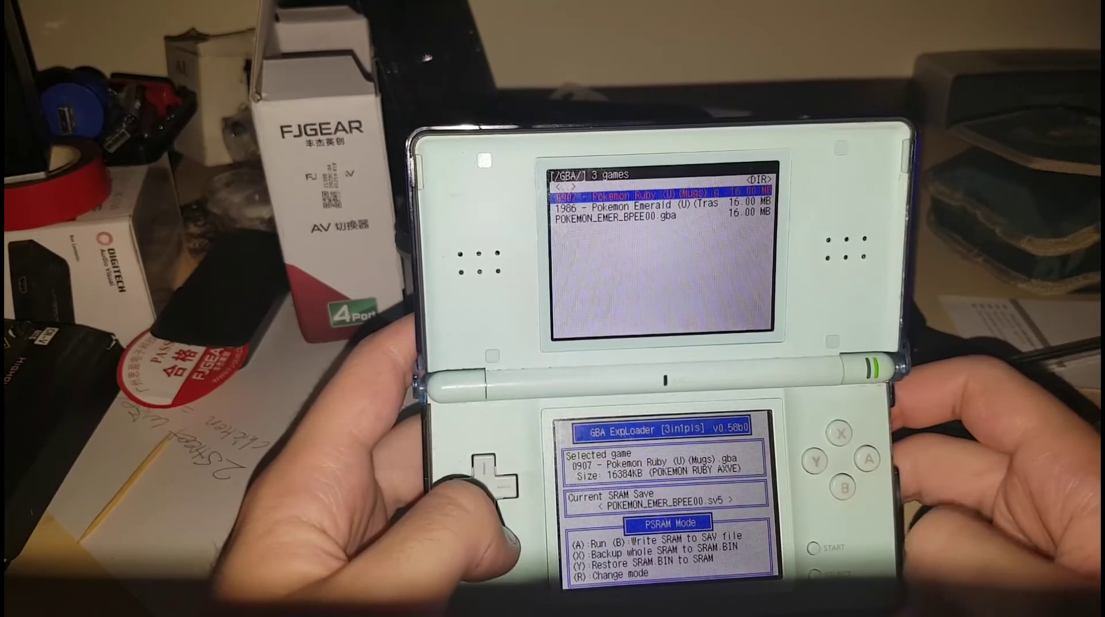
{"action": "key", "text": "Down"}
{"action": "key", "text": "Up"}
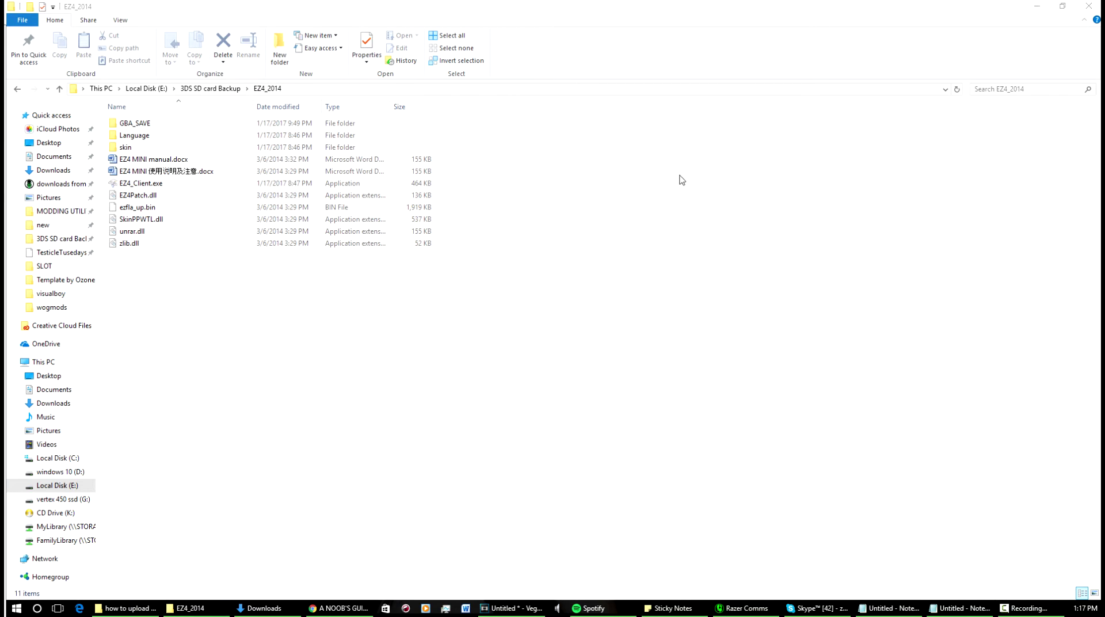
- Switch to the EZ-FLASH guide in the browser, download the EZ4 client archive from the official site link, and inspect its contents
{"action": "key", "text": "alt+Tab"}
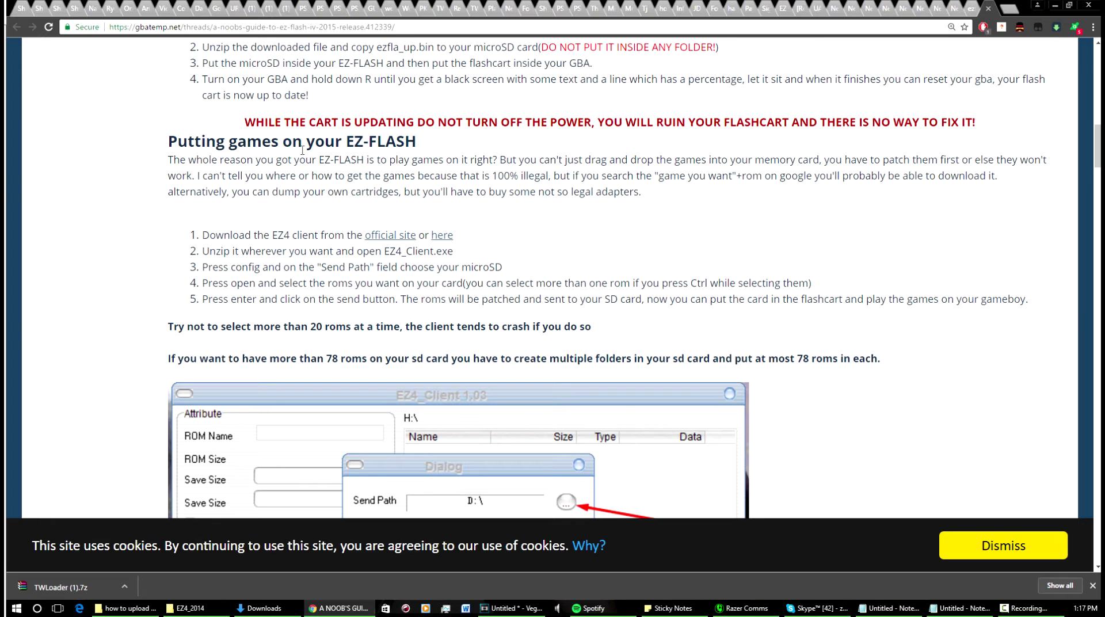
{"action": "scroll", "coordinate": [287, 140], "scroll_direction": "down", "scroll_amount": 2}
{"action": "scroll", "coordinate": [424, 151], "scroll_direction": "up", "scroll_amount": 2}
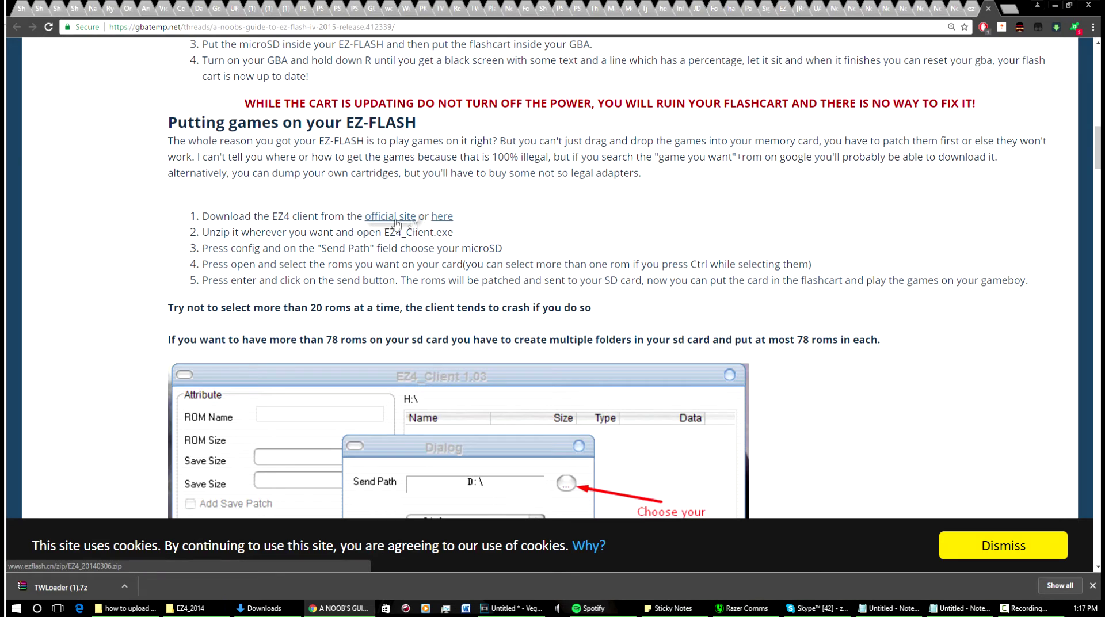
{"action": "left_click", "coordinate": [440, 217]}
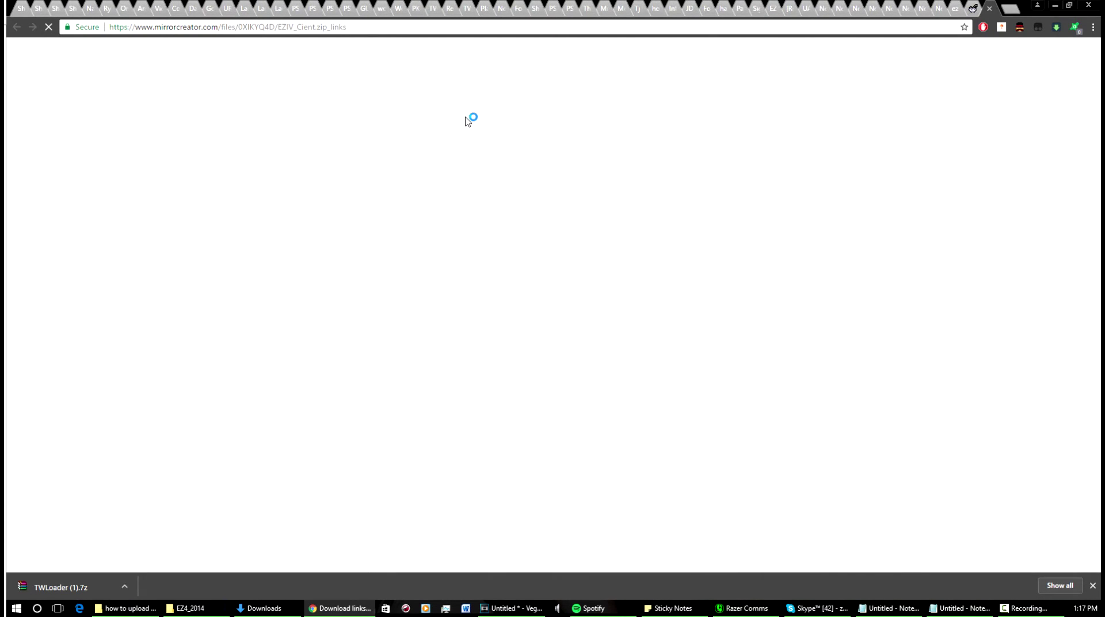
{"action": "key", "text": "alt+Left"}
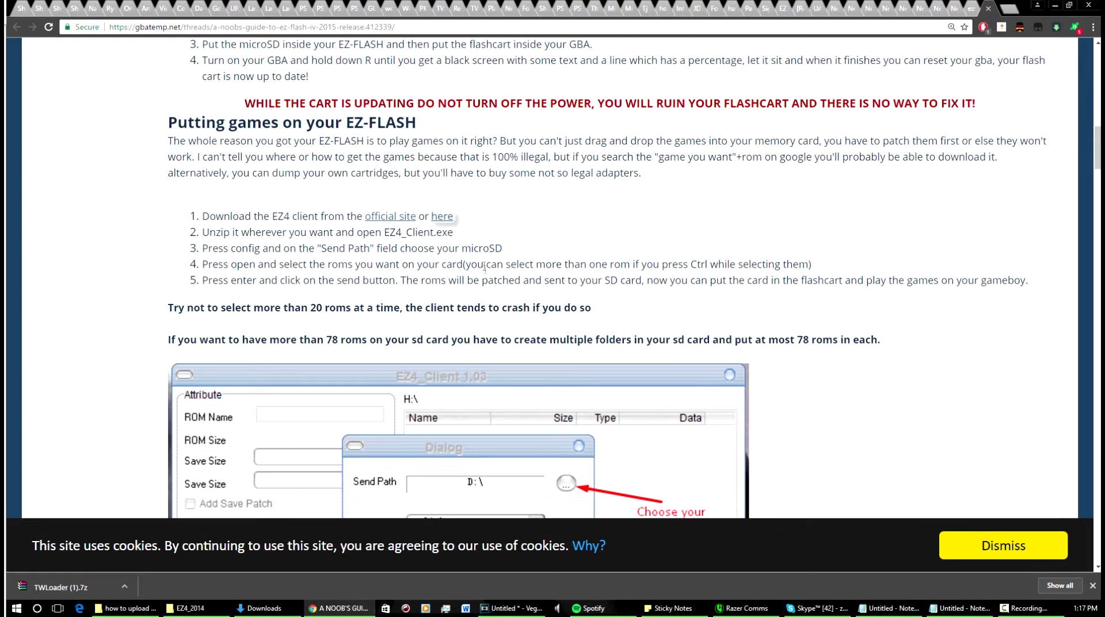
{"action": "left_click", "coordinate": [397, 218]}
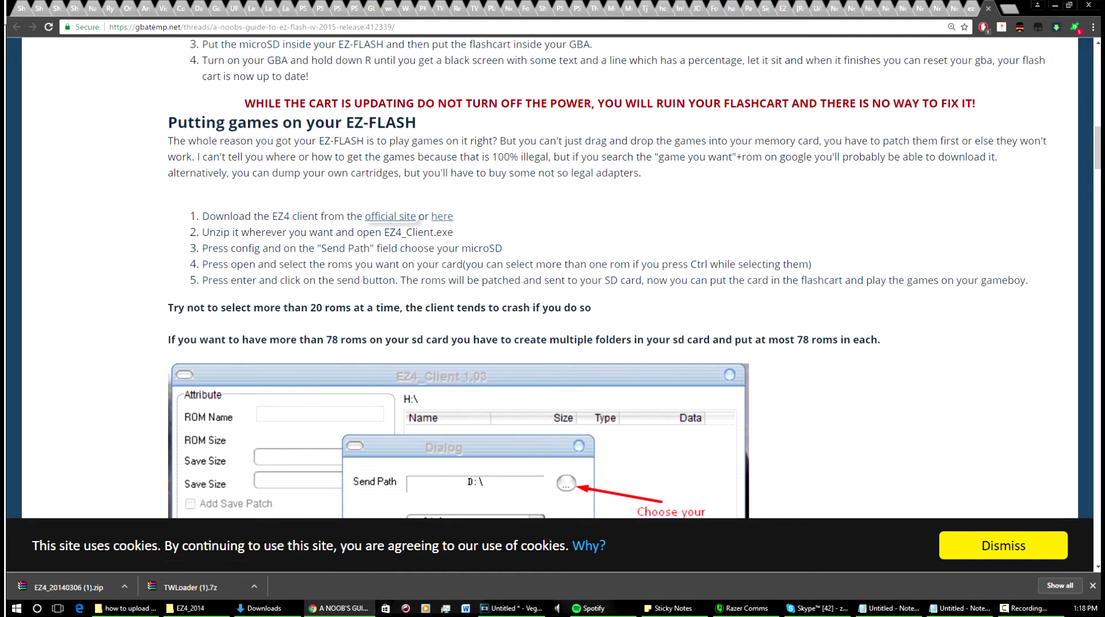
{"action": "left_click", "coordinate": [57, 578]}
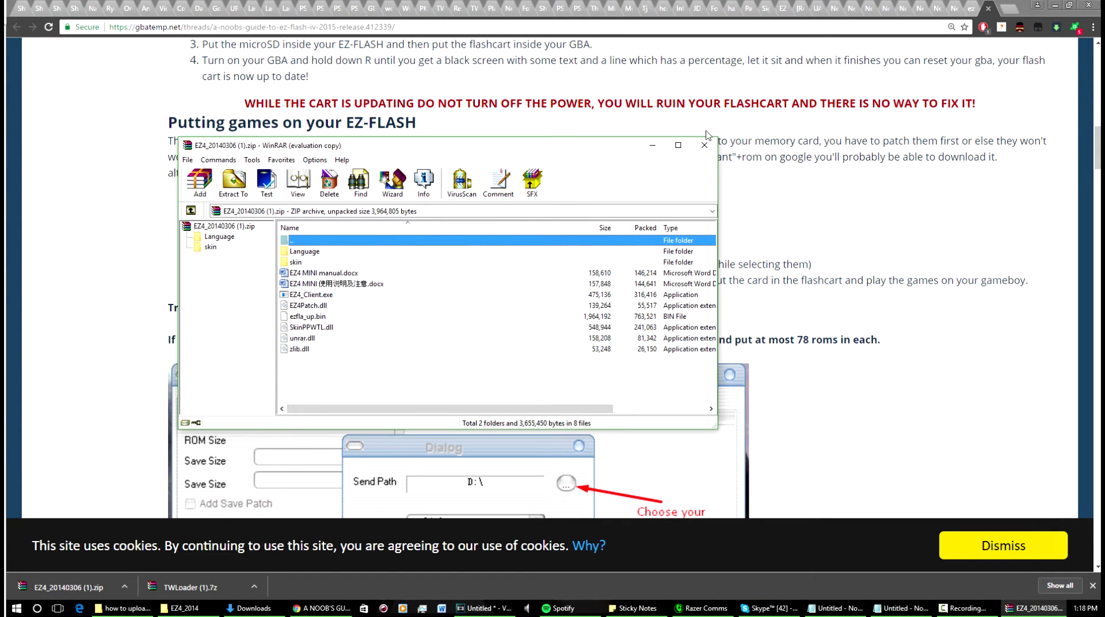
{"action": "left_click", "coordinate": [704, 145]}
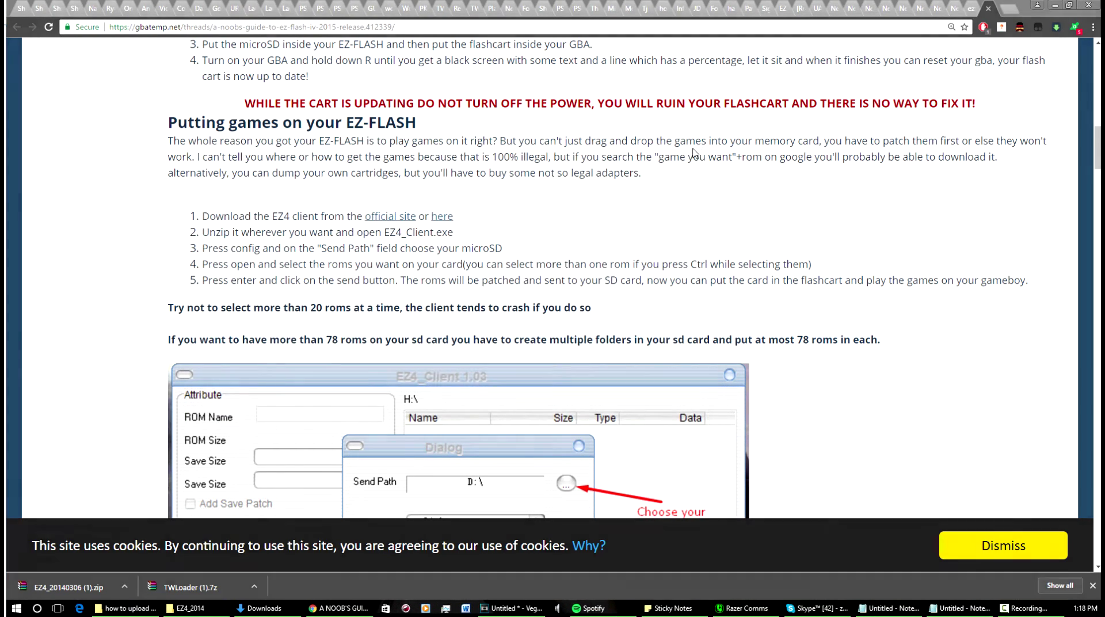
- Switch to the EZ4_2014 folder in File Explorer and launch EZ4_Client.exe
{"action": "key", "text": "alt+Tab"}
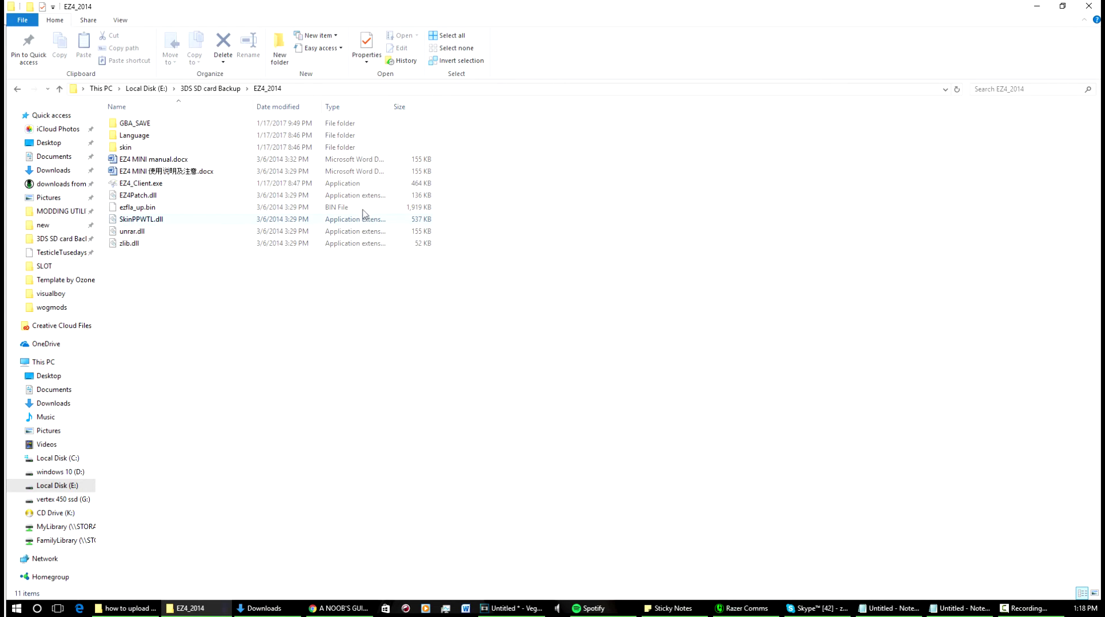
{"action": "double_click", "coordinate": [229, 185]}
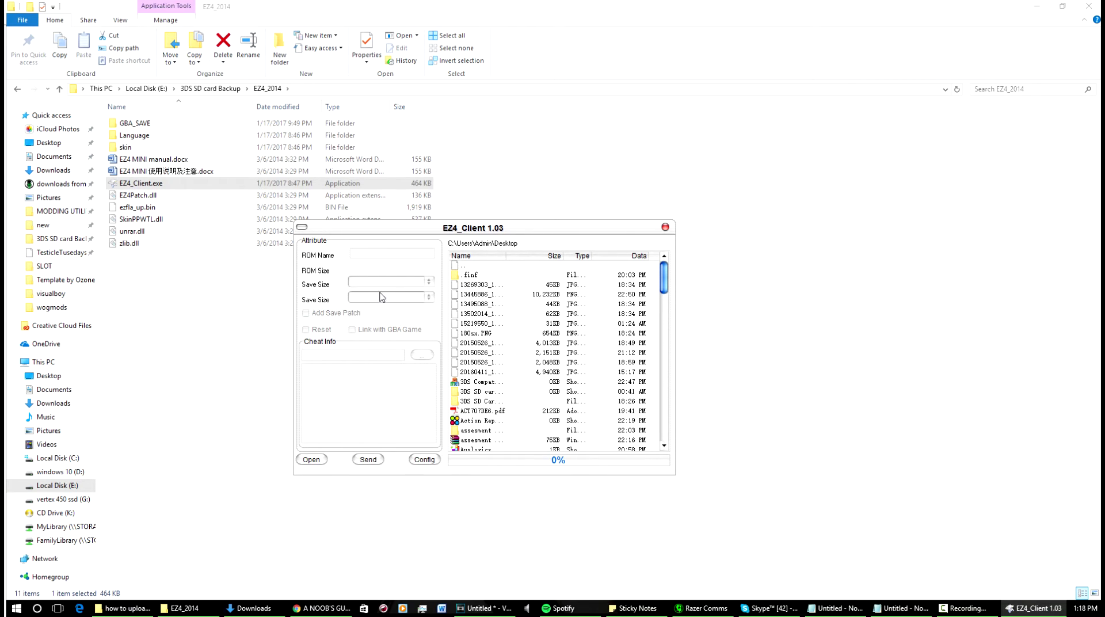
{"action": "left_click_drag", "start_coordinate": [663, 282], "coordinate": [680, 249]}
- Open the ROM file POKEMON_EMER_BPEE00.gba from the SLOT folder in the EZ4 client
{"action": "left_click", "coordinate": [311, 459]}
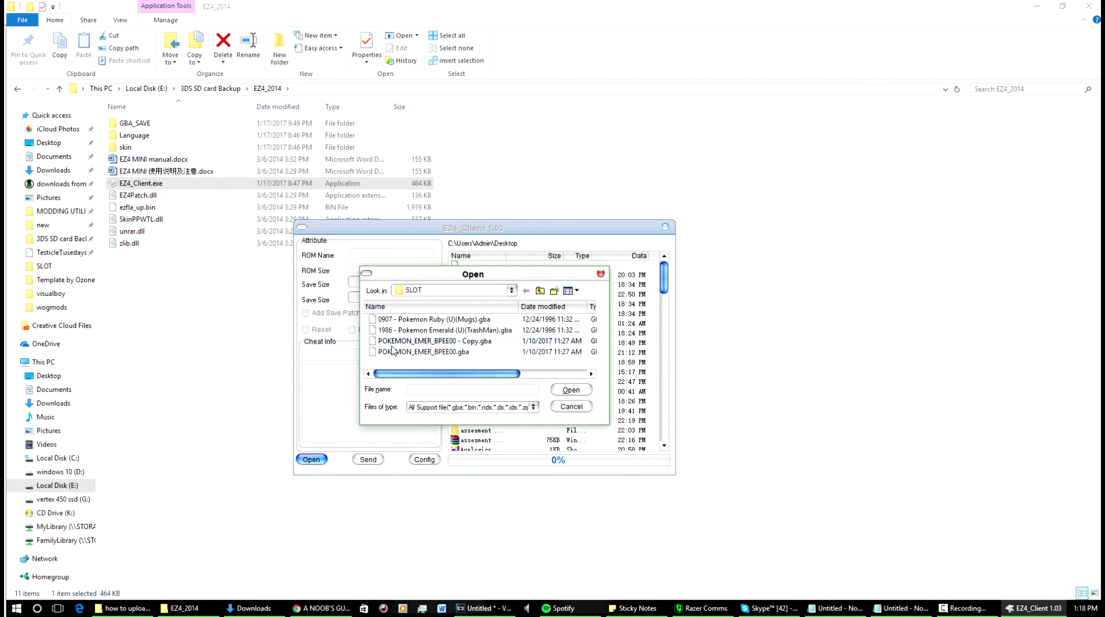
{"action": "left_click", "coordinate": [511, 290]}
{"action": "left_click", "coordinate": [428, 511]}
{"action": "left_click", "coordinate": [511, 290]}
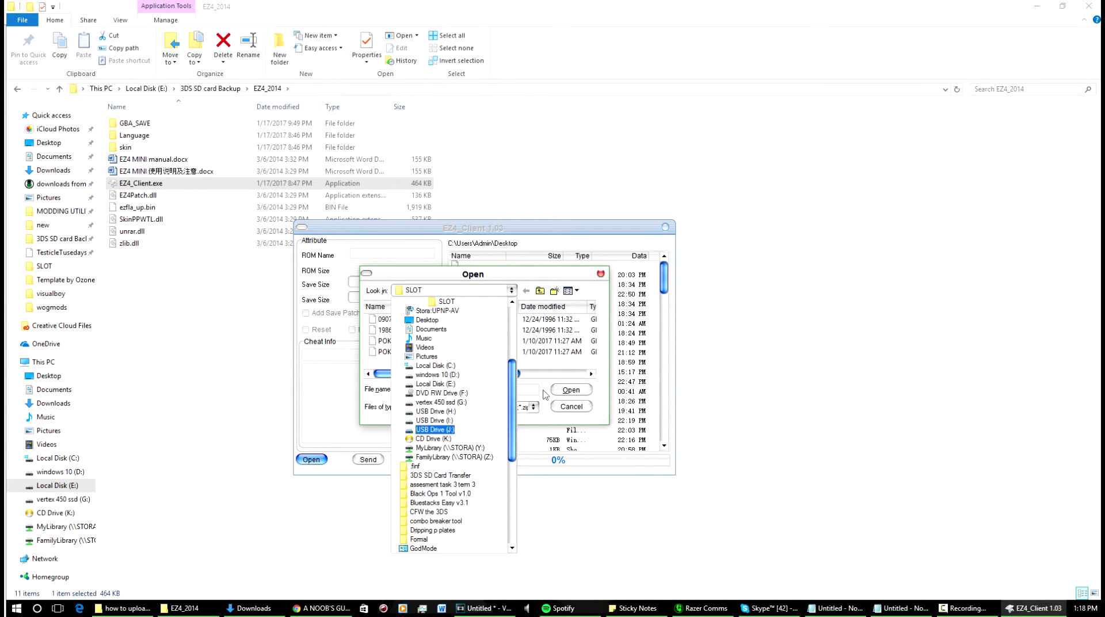
{"action": "left_click", "coordinate": [515, 292]}
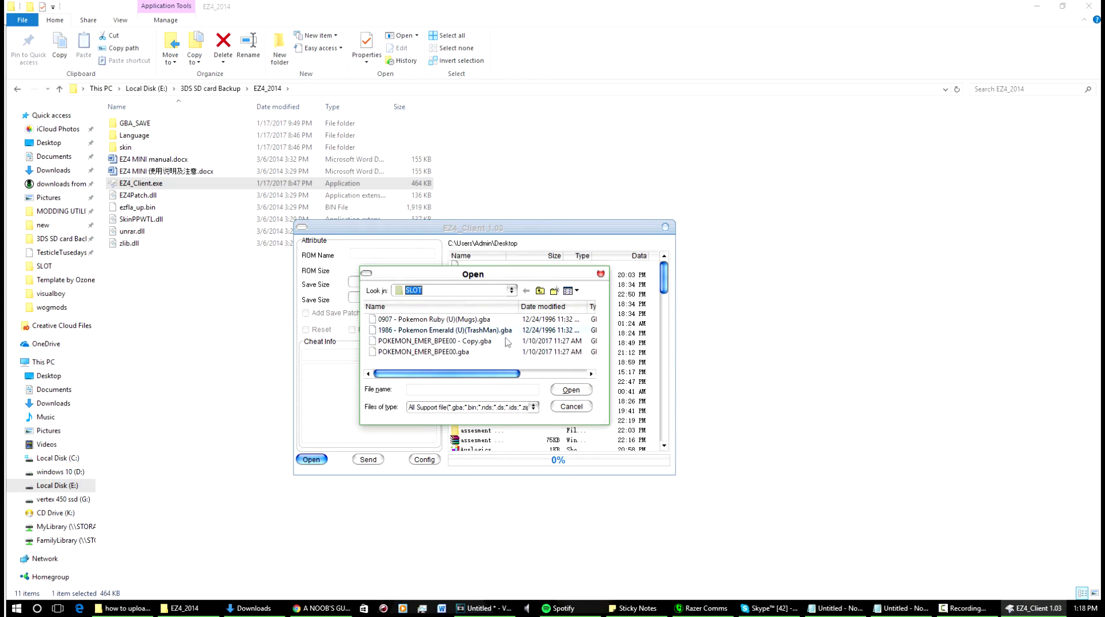
{"action": "left_click", "coordinate": [461, 353]}
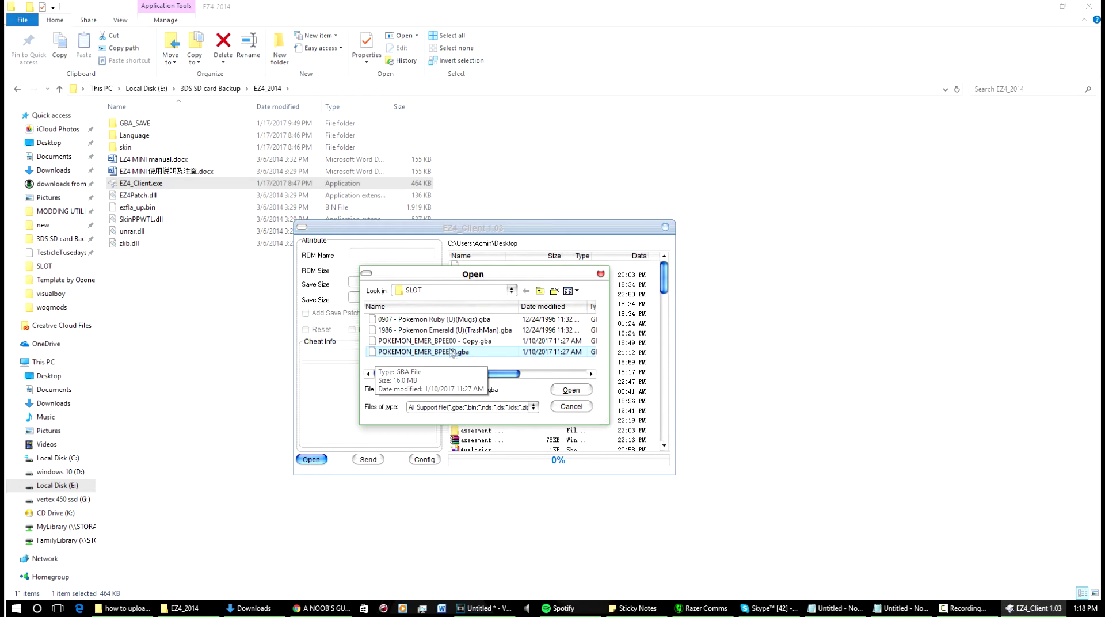
{"action": "left_click_drag", "start_coordinate": [517, 377], "coordinate": [418, 379]}
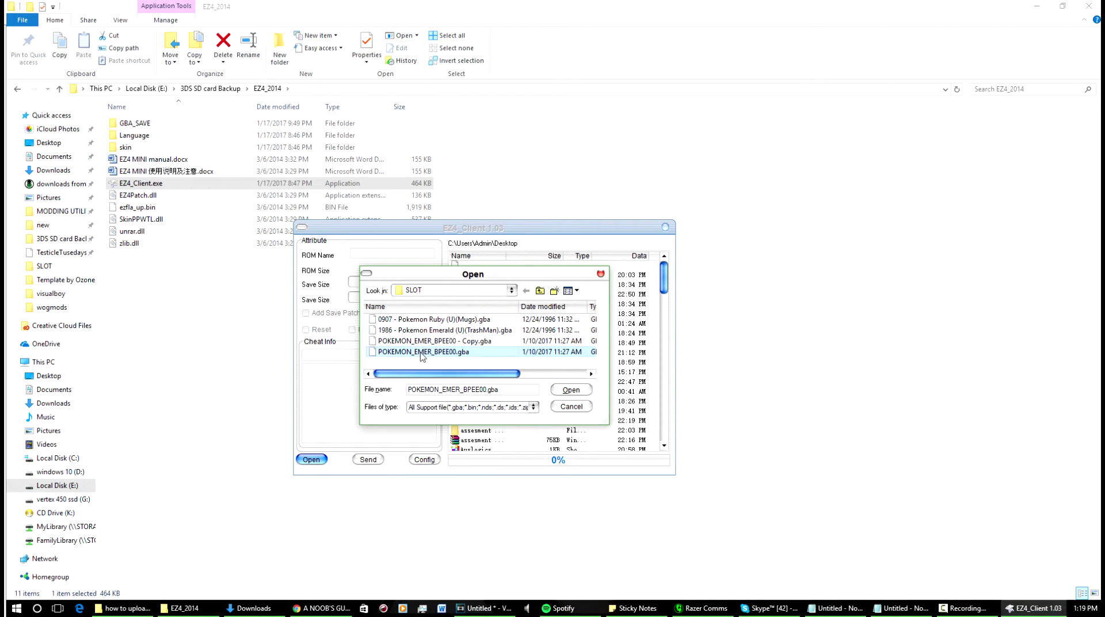
{"action": "left_click", "coordinate": [563, 394]}
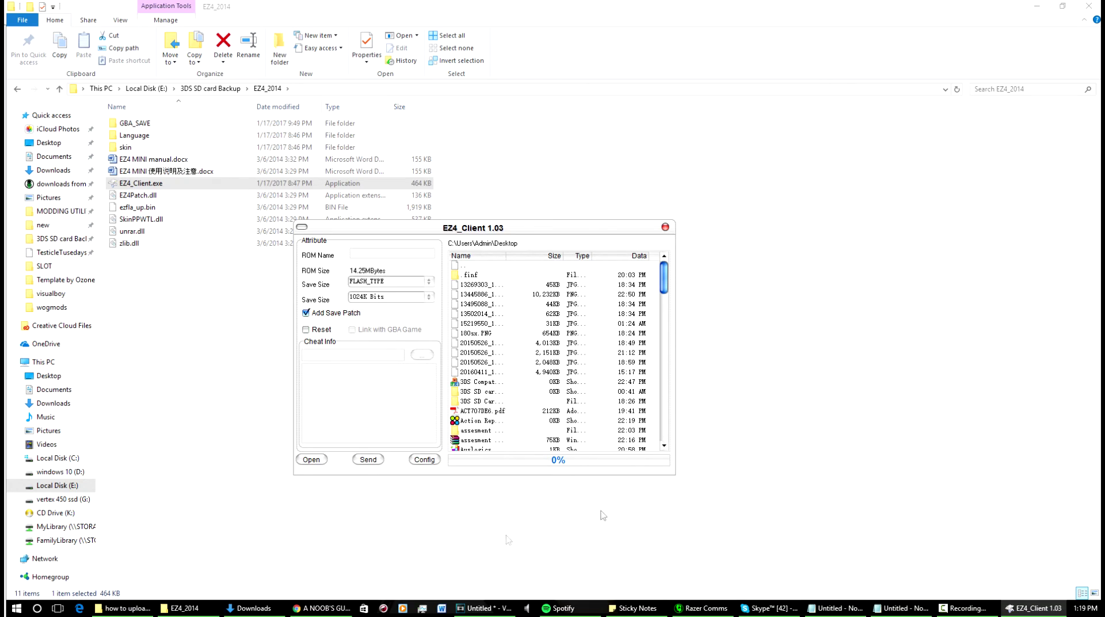
- Reopen POKEMON_EMER_BPEE00.gba and fill in the ROM Name as POKEMON_EMER_BPEE00, copied from its file name
{"action": "left_click", "coordinate": [311, 459]}
{"action": "left_click", "coordinate": [425, 352]}
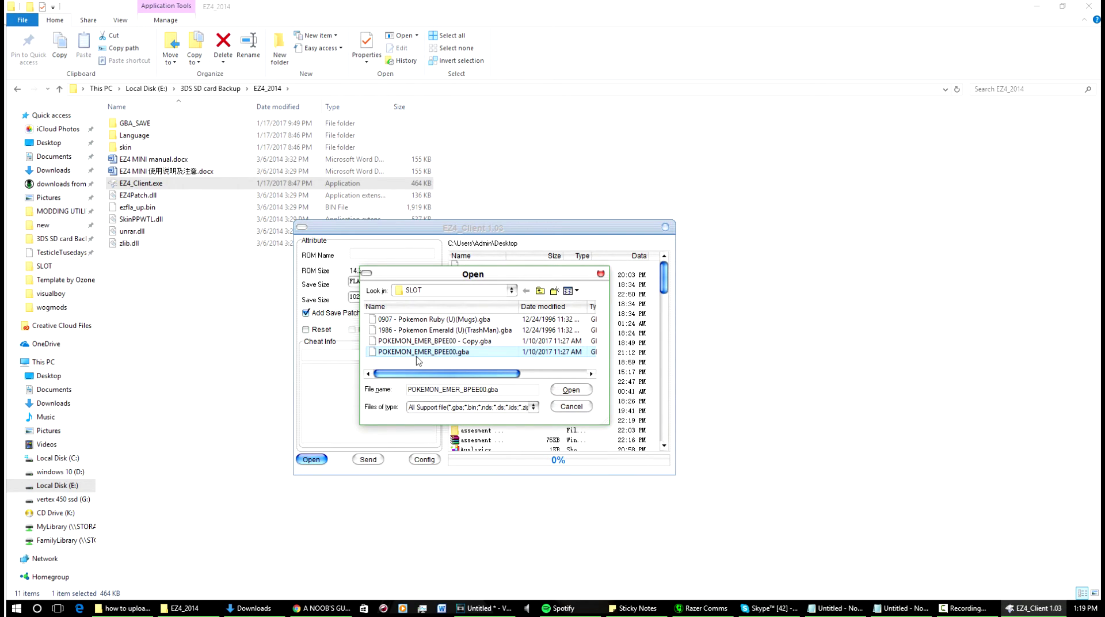
{"action": "left_click_drag", "start_coordinate": [486, 390], "coordinate": [131, 382]}
{"action": "key", "text": "ctrl+c"}
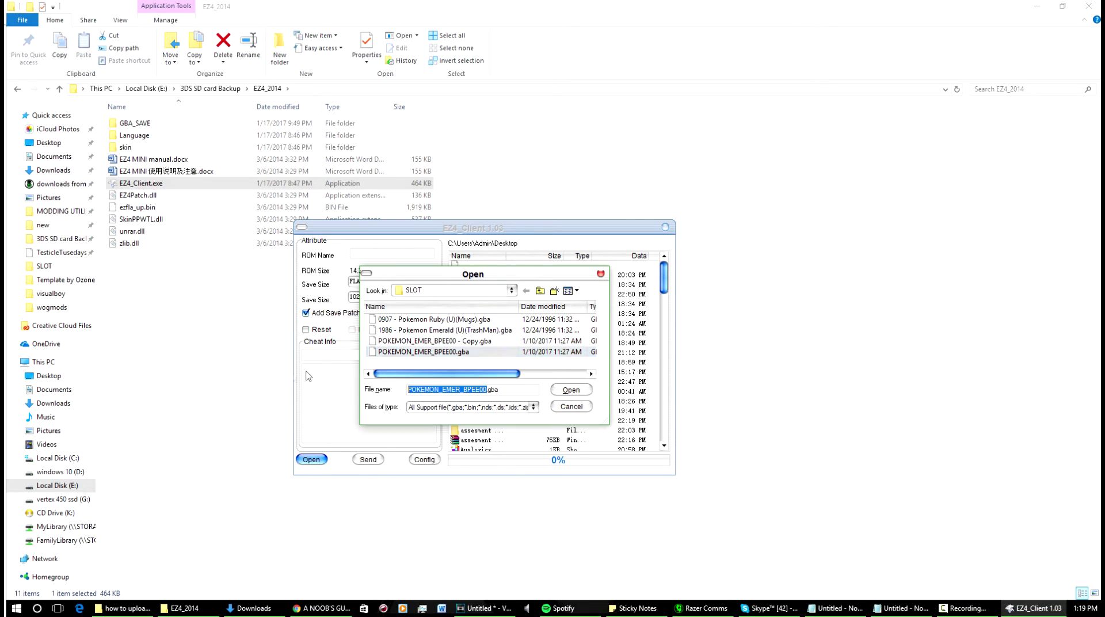
{"action": "left_click", "coordinate": [567, 391]}
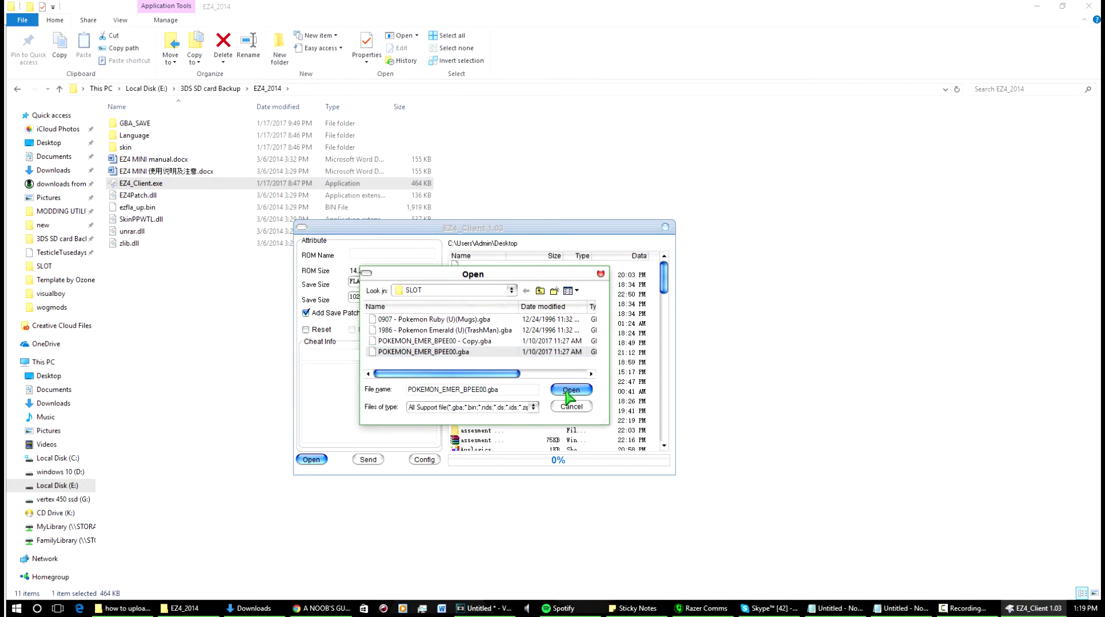
{"action": "key", "text": "ctrl+v"}
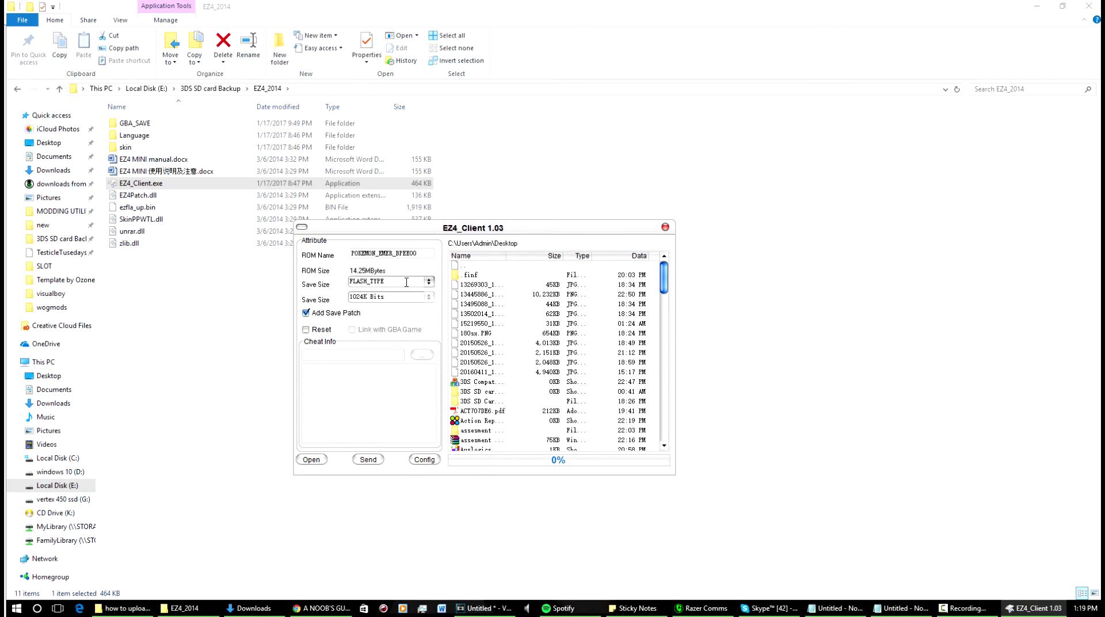
- Check the available save types and set the ROM's save size to 64K Bits
{"action": "left_click", "coordinate": [429, 282]}
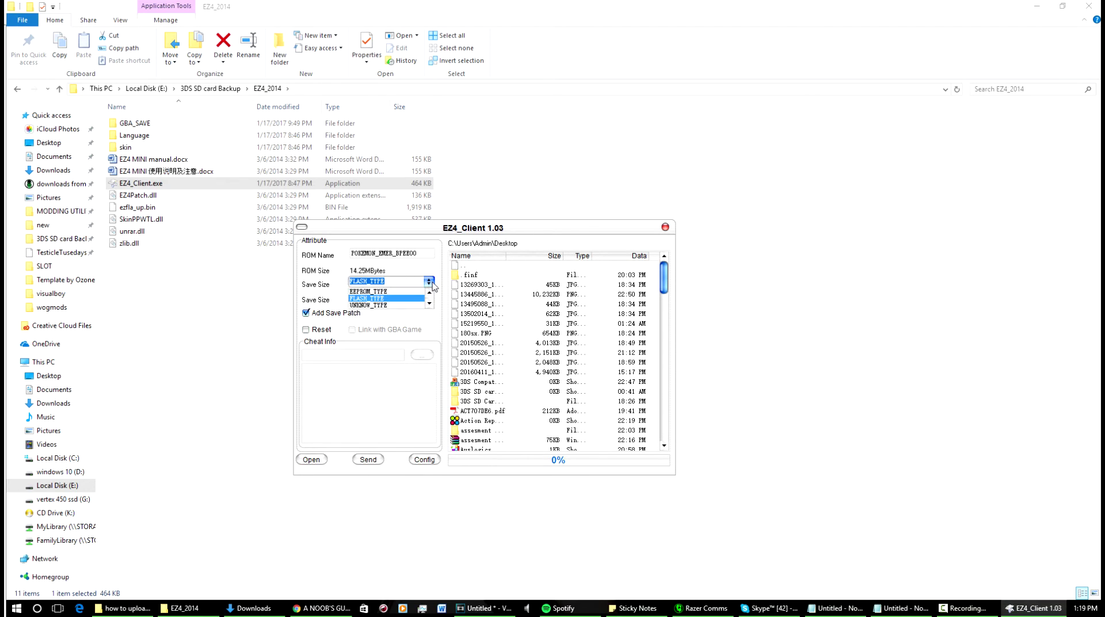
{"action": "left_click", "coordinate": [431, 284]}
{"action": "left_click", "coordinate": [429, 298]}
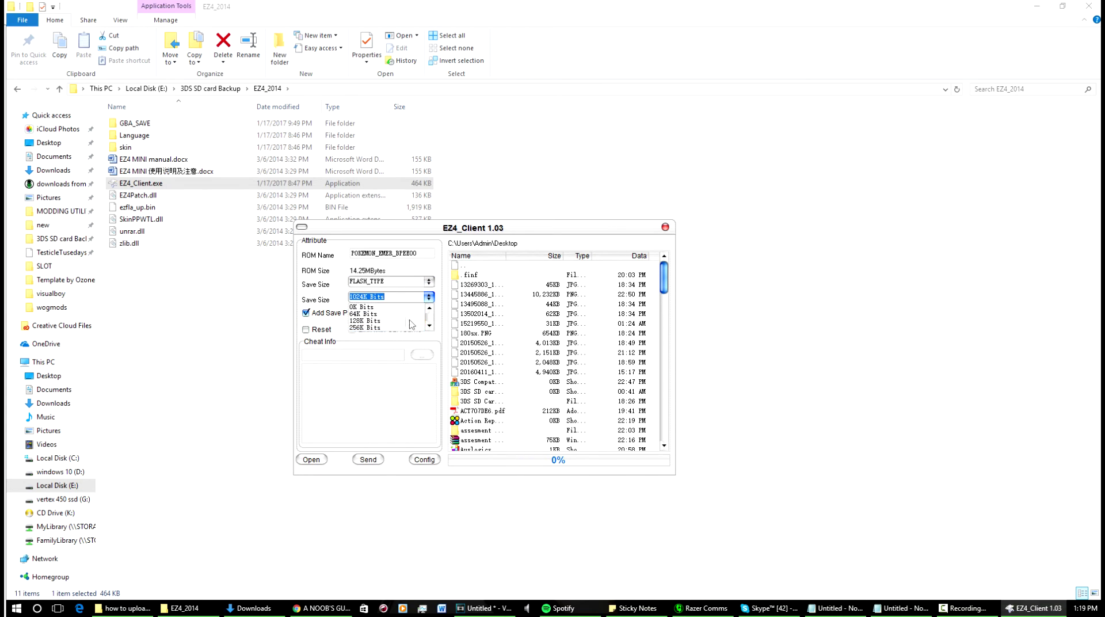
{"action": "left_click", "coordinate": [393, 315]}
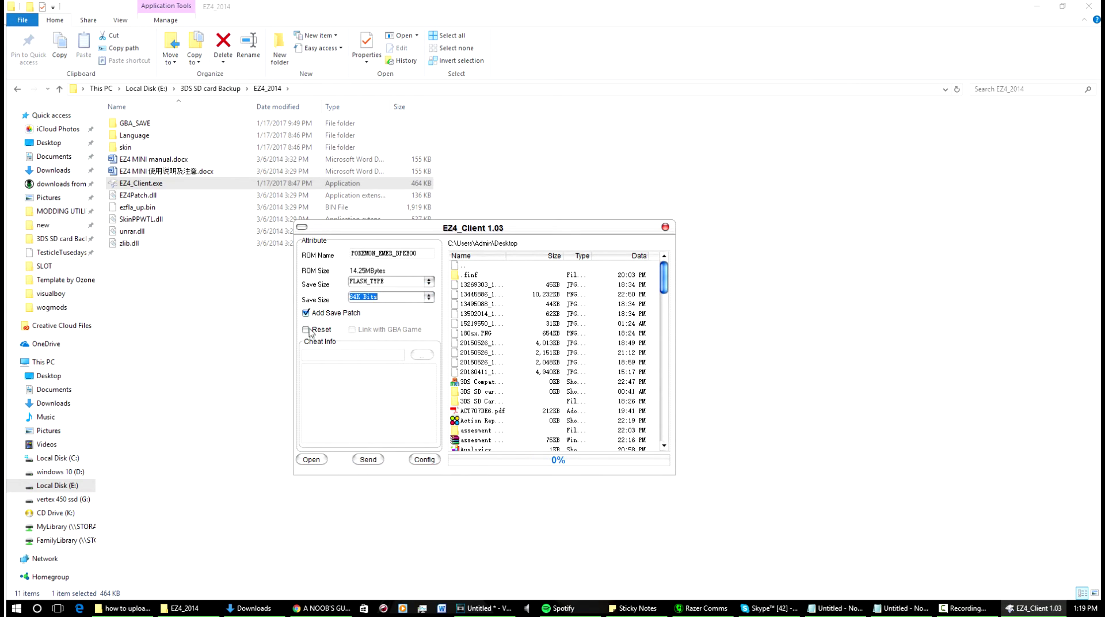
- Configure the client's Send Path to the folder E:\3DS SD card Backup\EZ4_2014
{"action": "left_click", "coordinate": [424, 459]}
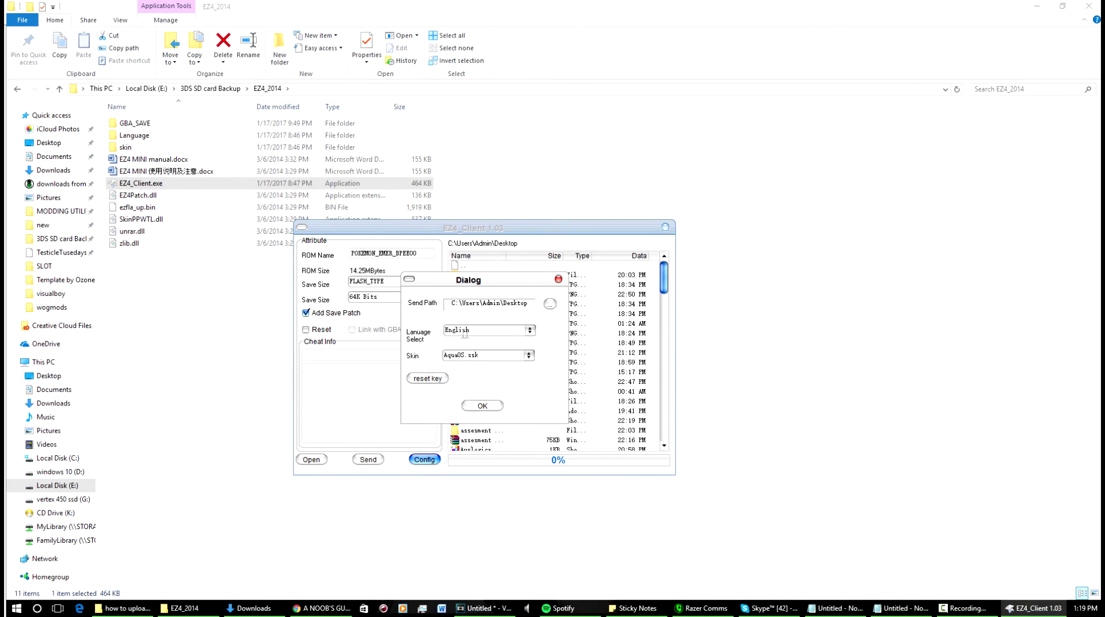
{"action": "left_click", "coordinate": [550, 304]}
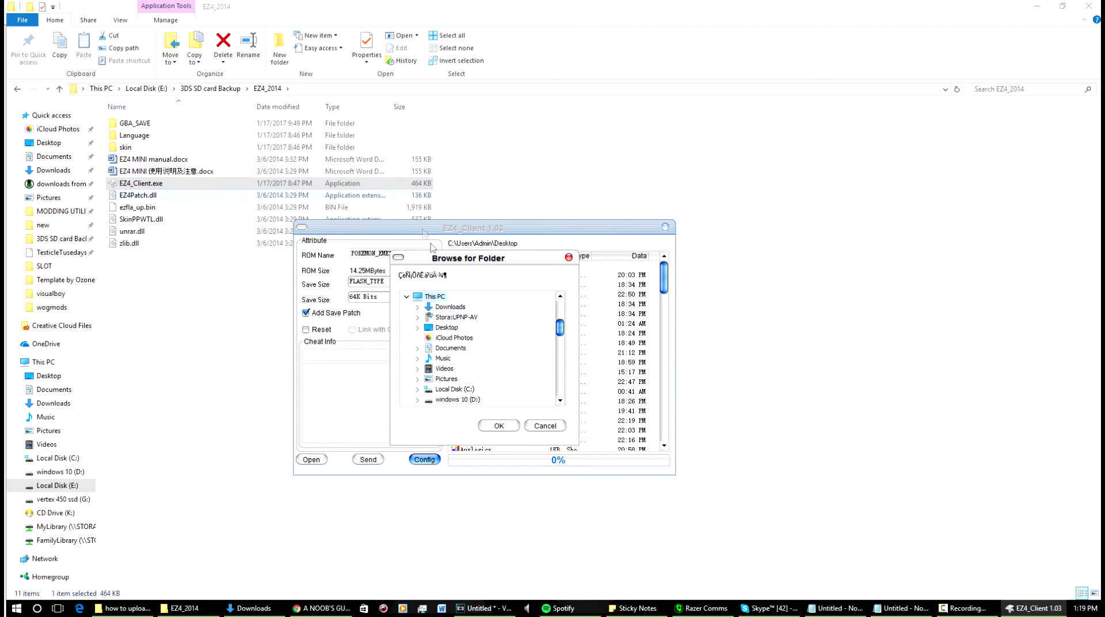
{"action": "left_click_drag", "start_coordinate": [558, 329], "coordinate": [562, 345]}
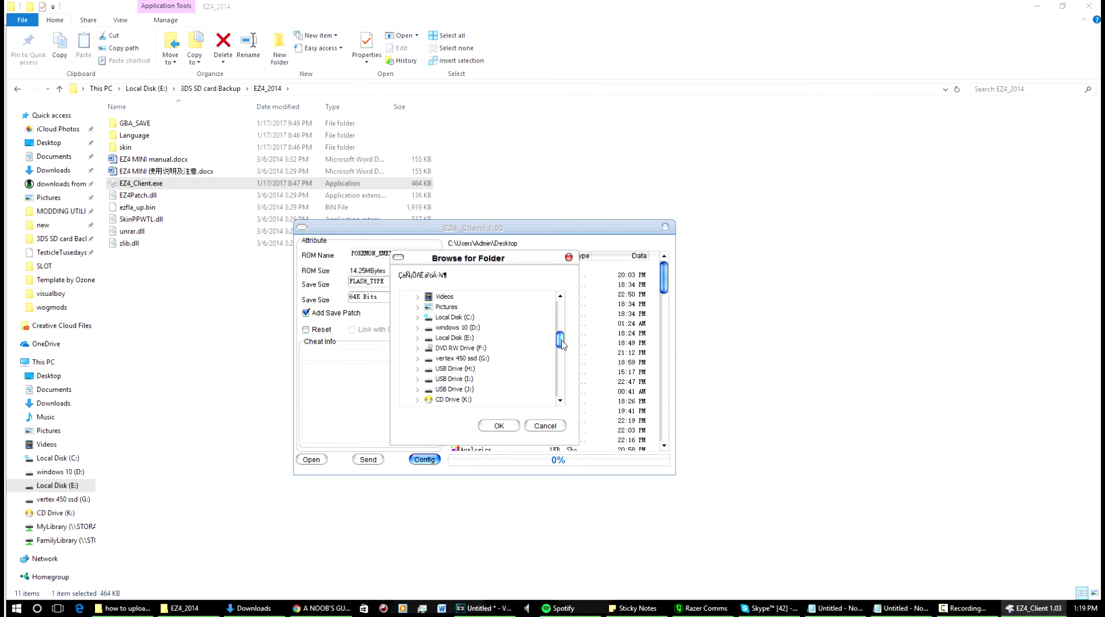
{"action": "scroll", "coordinate": [464, 370], "scroll_direction": "up", "scroll_amount": 1}
{"action": "left_click", "coordinate": [417, 358]}
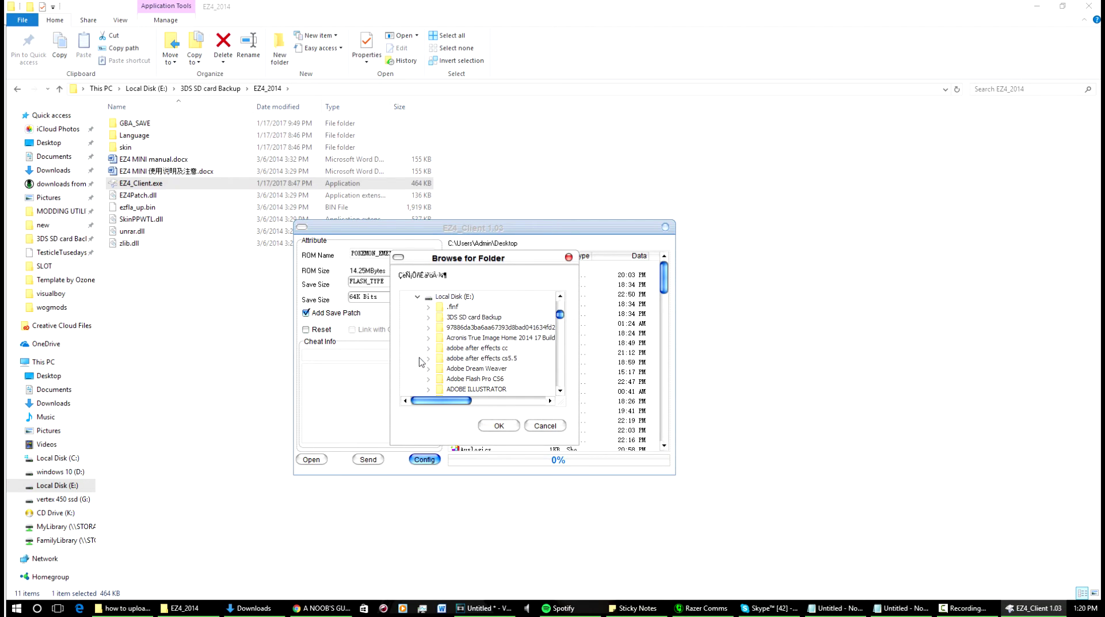
{"action": "left_click", "coordinate": [430, 317]}
{"action": "scroll", "coordinate": [465, 337], "scroll_direction": "down", "scroll_amount": 1}
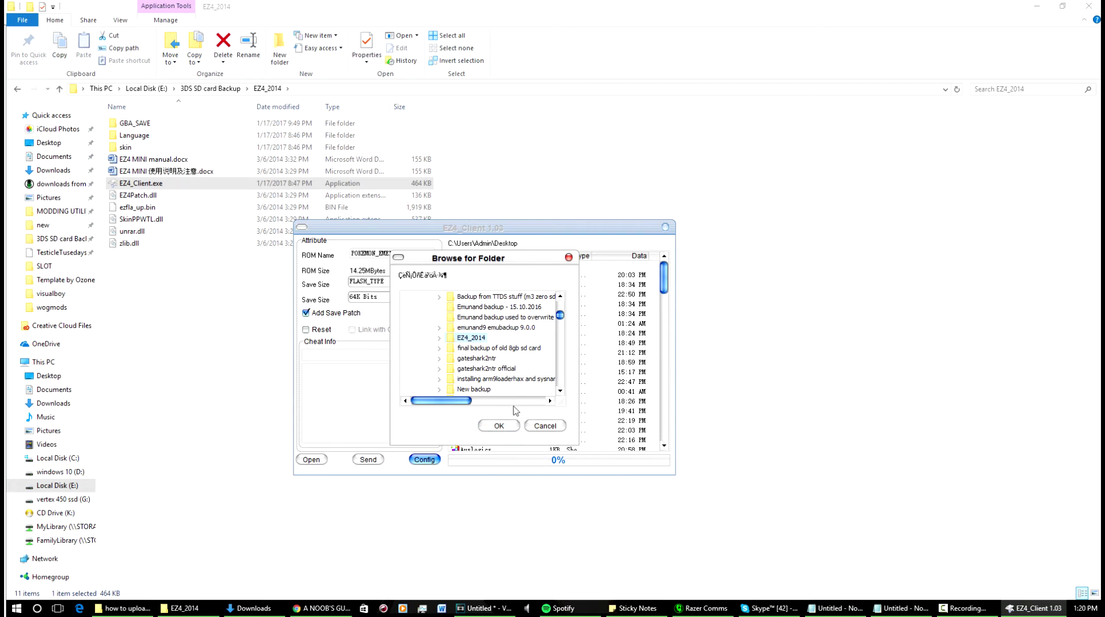
{"action": "left_click", "coordinate": [440, 338]}
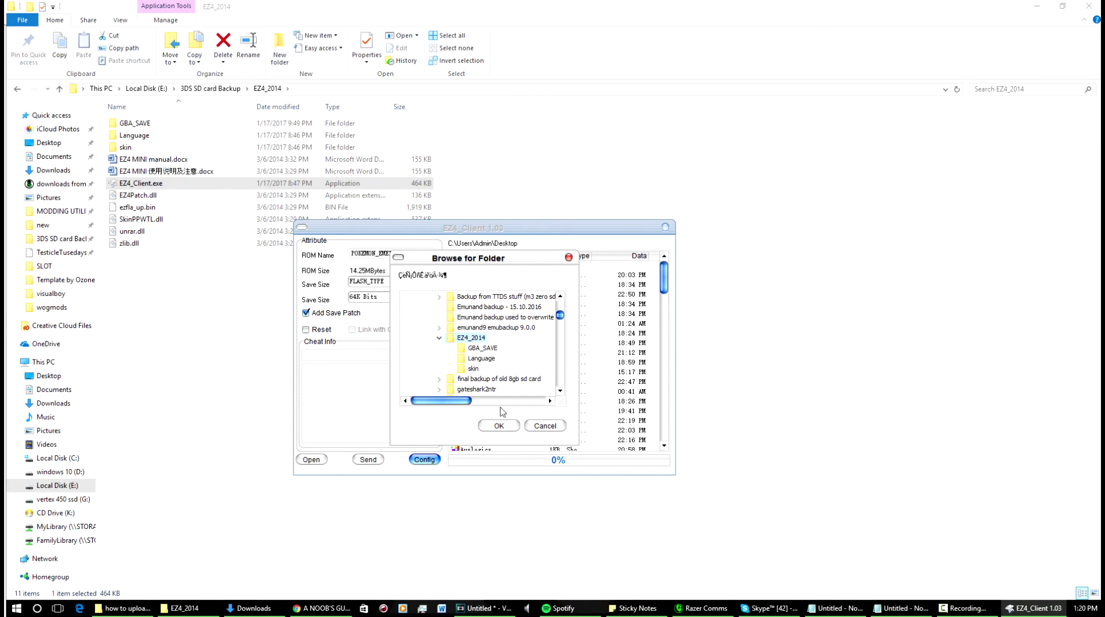
{"action": "left_click", "coordinate": [498, 425]}
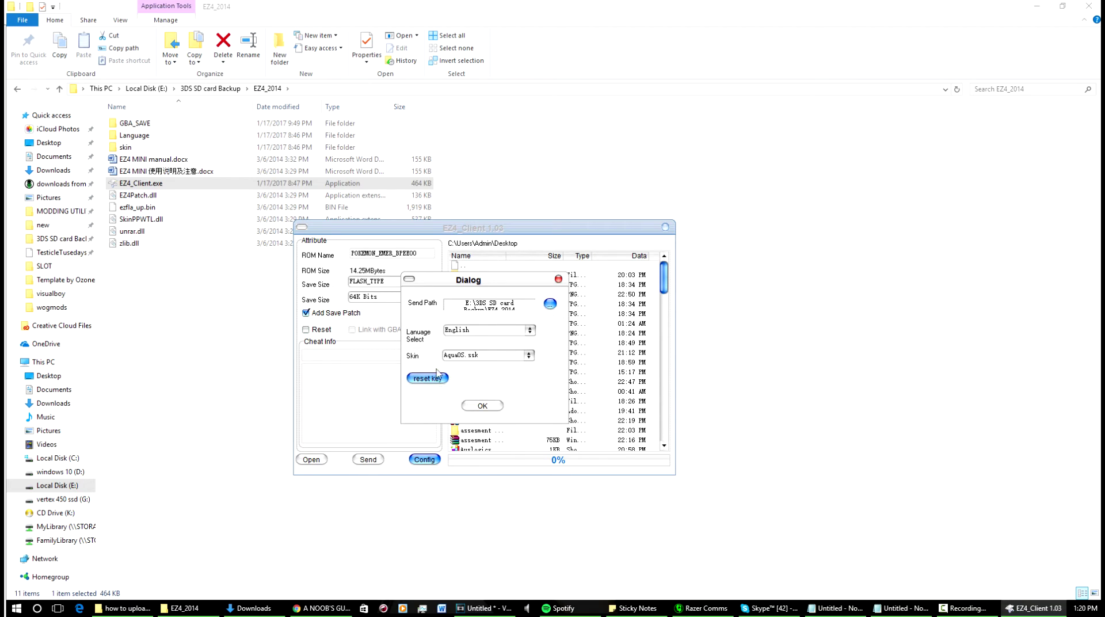
{"action": "left_click", "coordinate": [479, 405]}
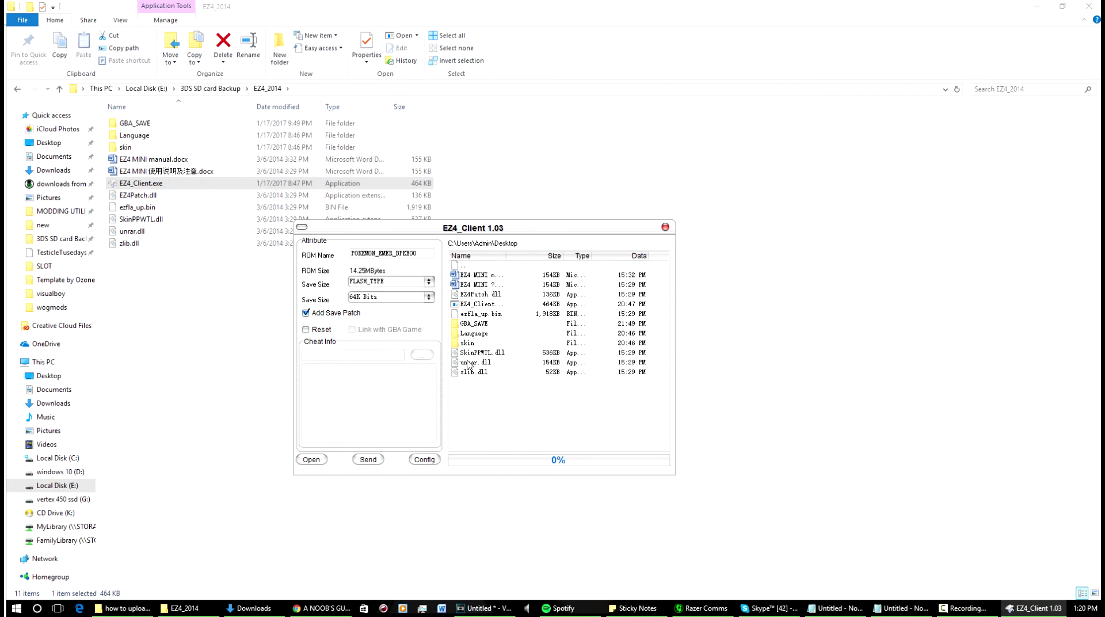
- Send the patched ROM to the EZ4_2014 folder and select the generated POKEMON_EMER_BPEE00.gba there
{"action": "left_click", "coordinate": [133, 272]}
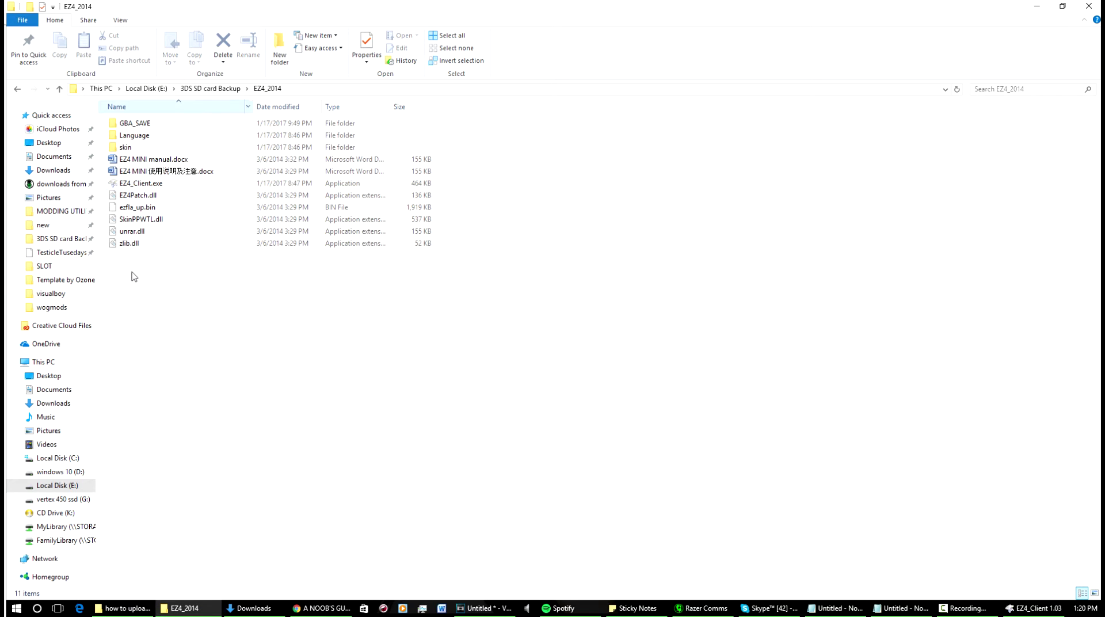
{"action": "key", "text": "alt+Tab"}
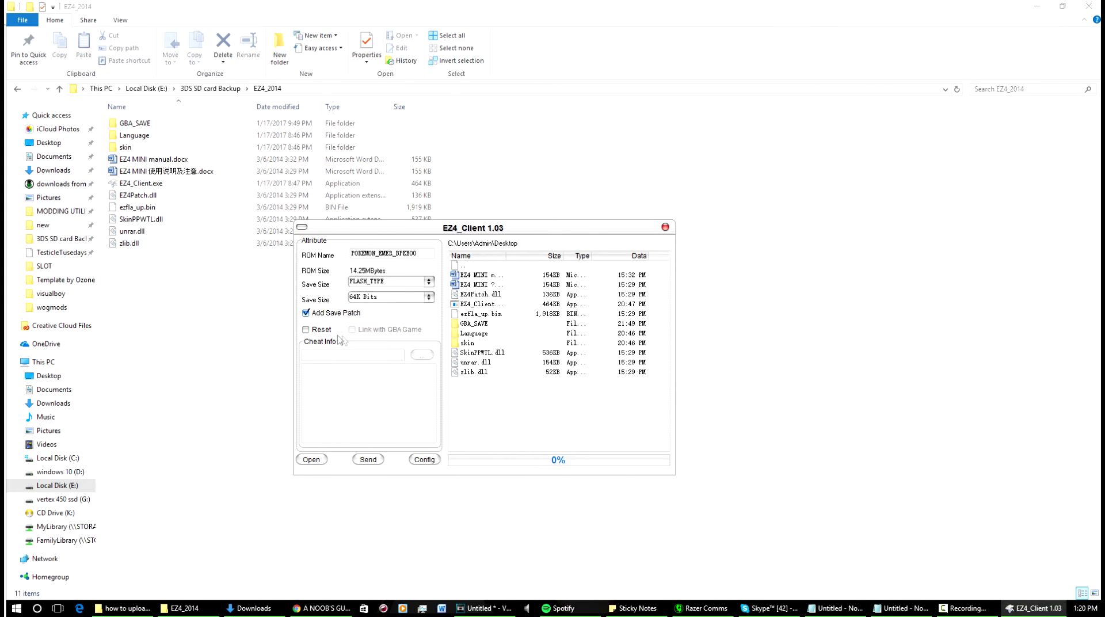
{"action": "left_click", "coordinate": [368, 460]}
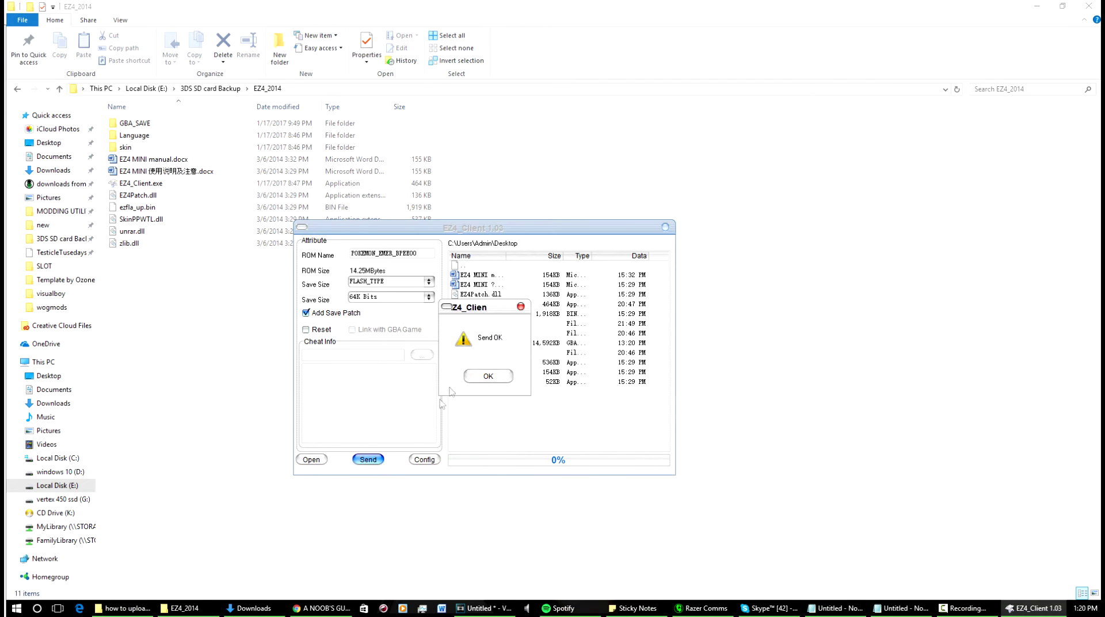
{"action": "left_click", "coordinate": [487, 377]}
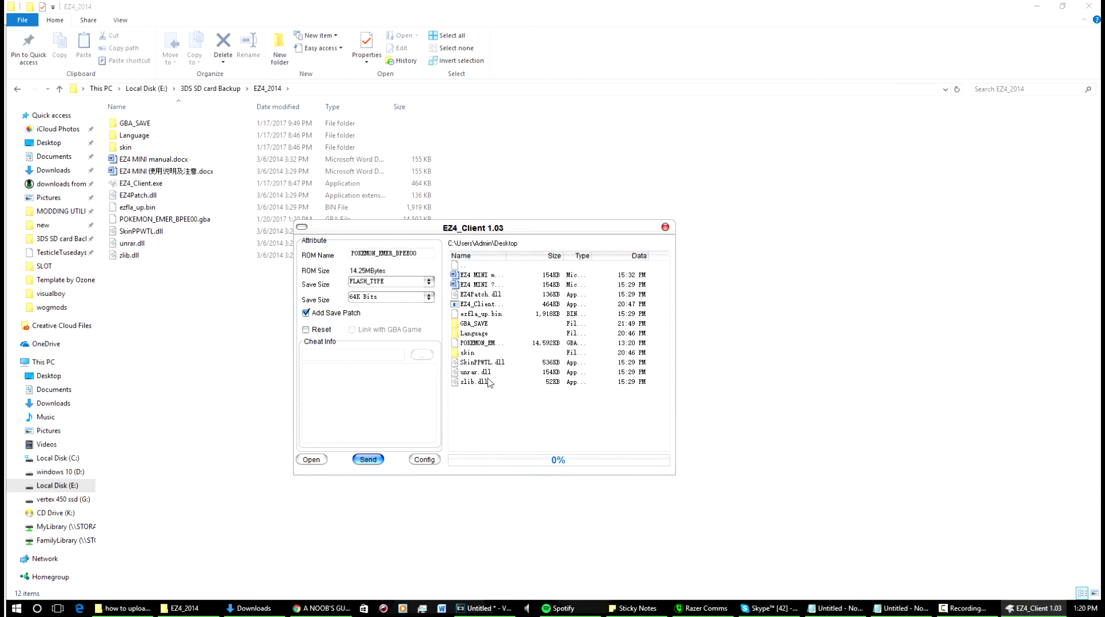
{"action": "left_click", "coordinate": [167, 220]}
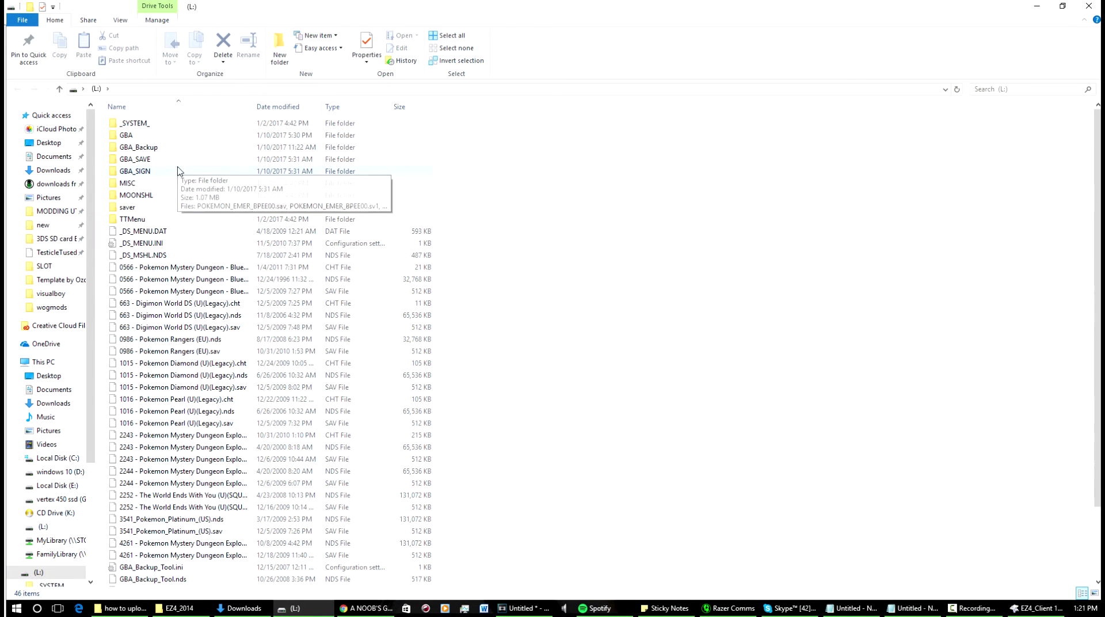
- Examine the ROM files in the GBA folder and the save files in the GBA_SAVE folder on drive L:
{"action": "double_click", "coordinate": [152, 137]}
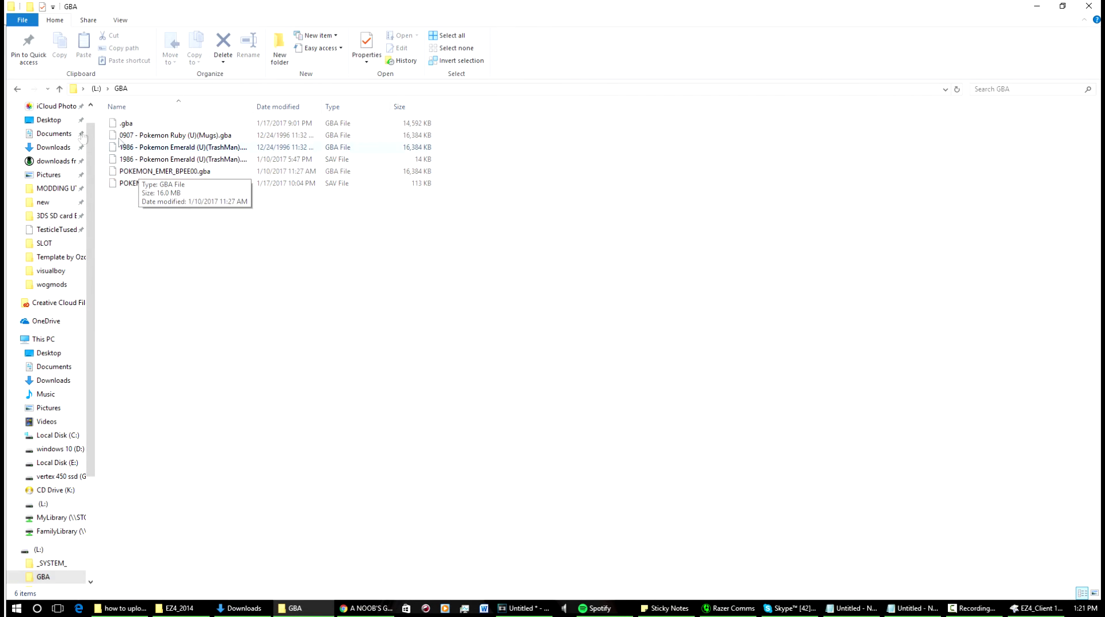
{"action": "left_click", "coordinate": [18, 89]}
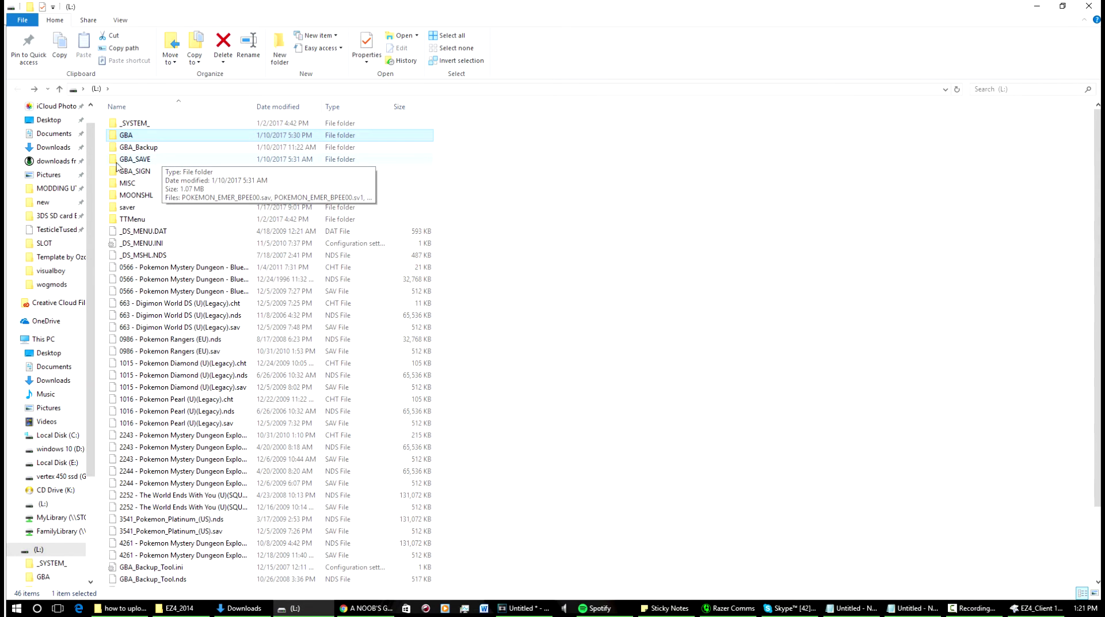
{"action": "double_click", "coordinate": [148, 160]}
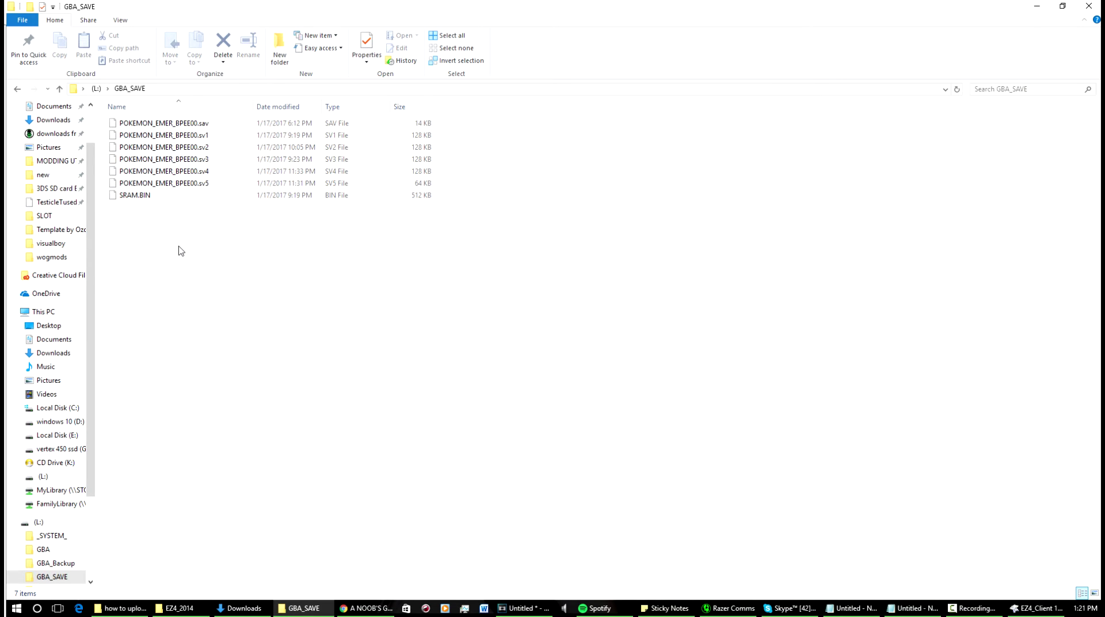
- Open the folder Downloads\ROMS\GBA\visualboy and launch VisualBoyAdvance-1.8.0-511.exe
{"action": "key", "text": "alt+Tab"}
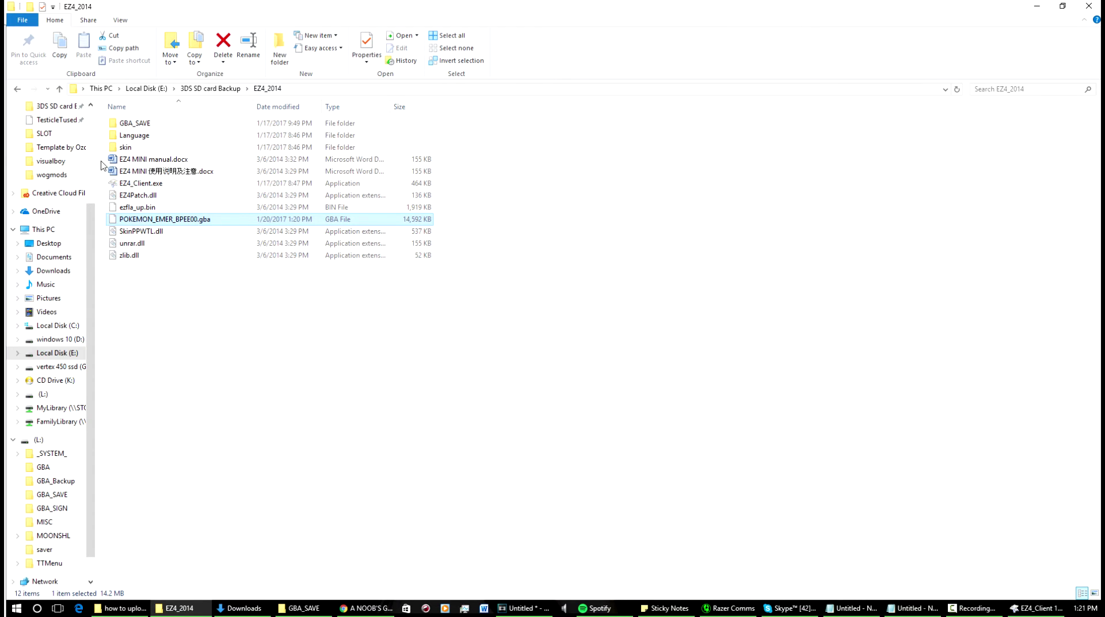
{"action": "scroll", "coordinate": [71, 282], "scroll_direction": "up", "scroll_amount": 3}
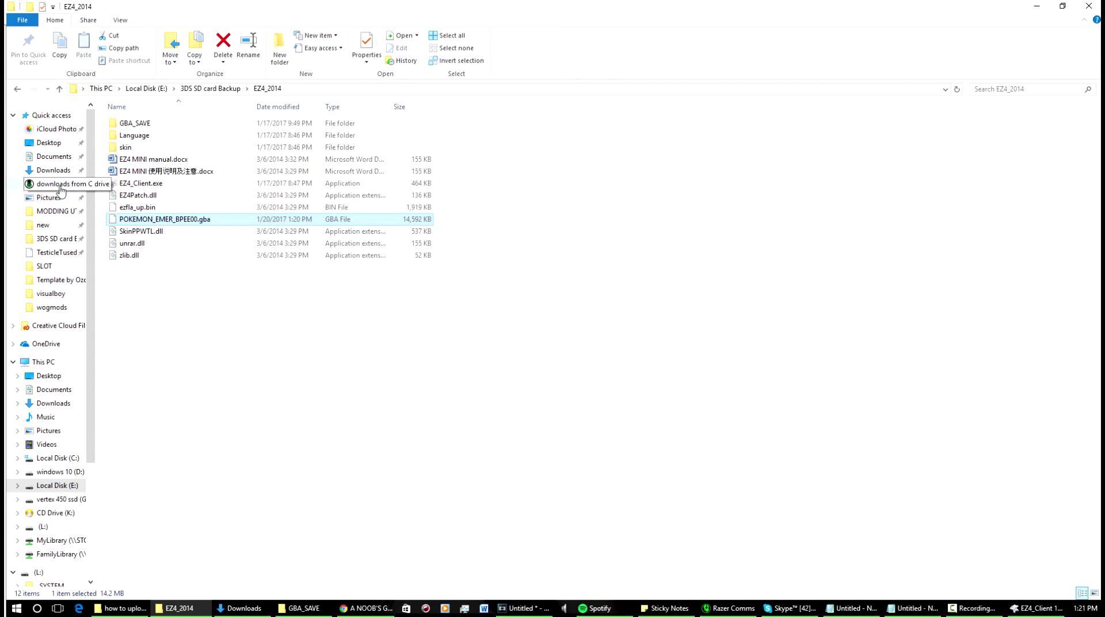
{"action": "left_click", "coordinate": [224, 88]}
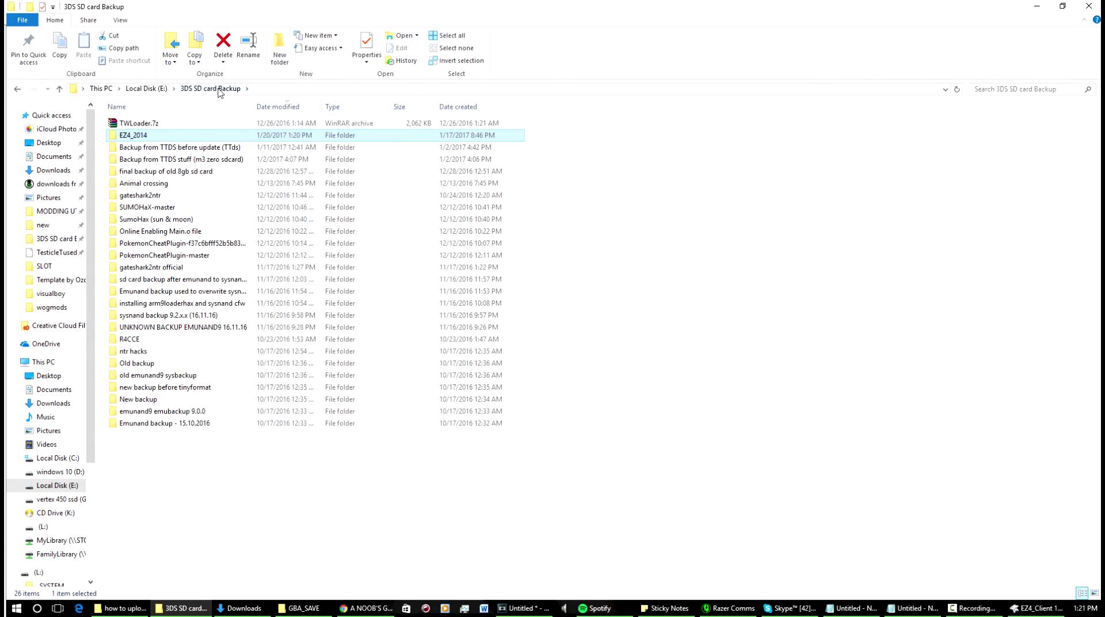
{"action": "left_click", "coordinate": [51, 171]}
{"action": "double_click", "coordinate": [168, 147]}
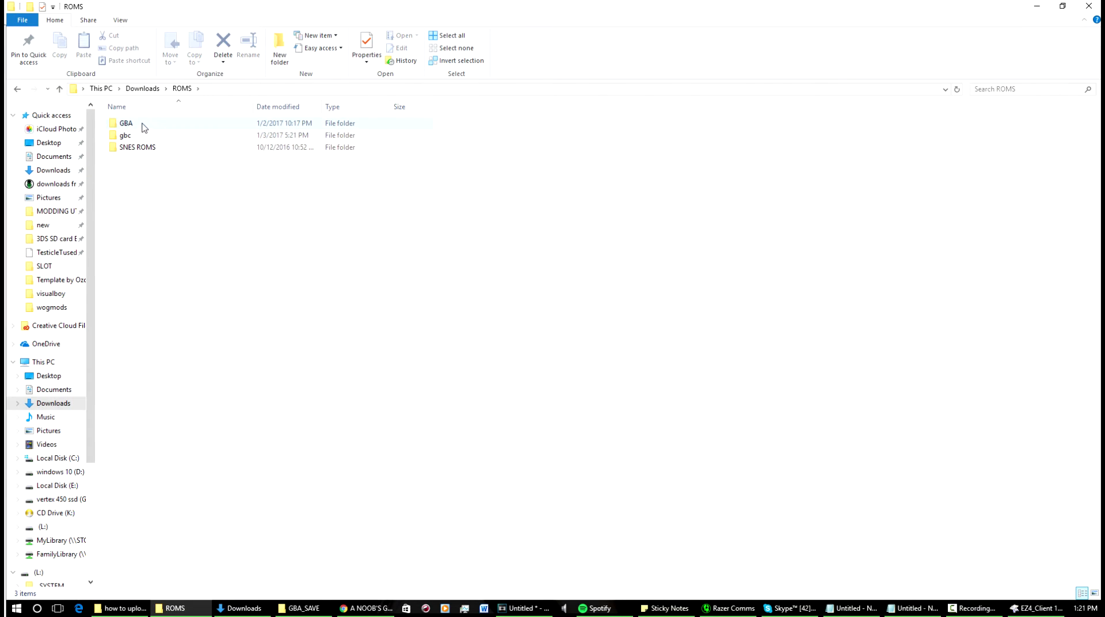
{"action": "double_click", "coordinate": [143, 126]}
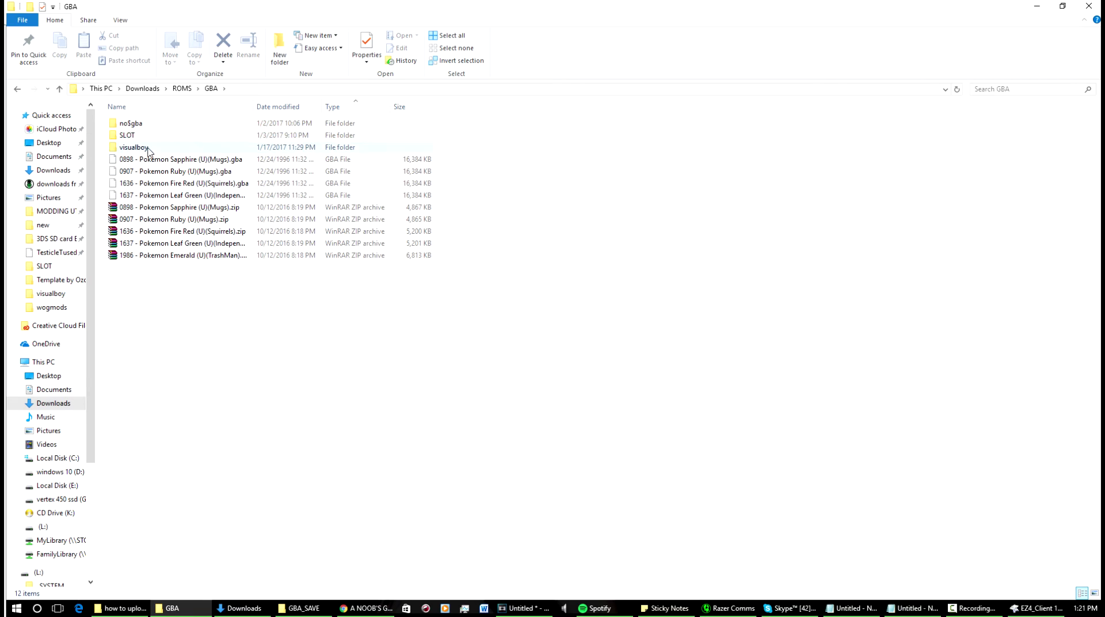
{"action": "double_click", "coordinate": [148, 151]}
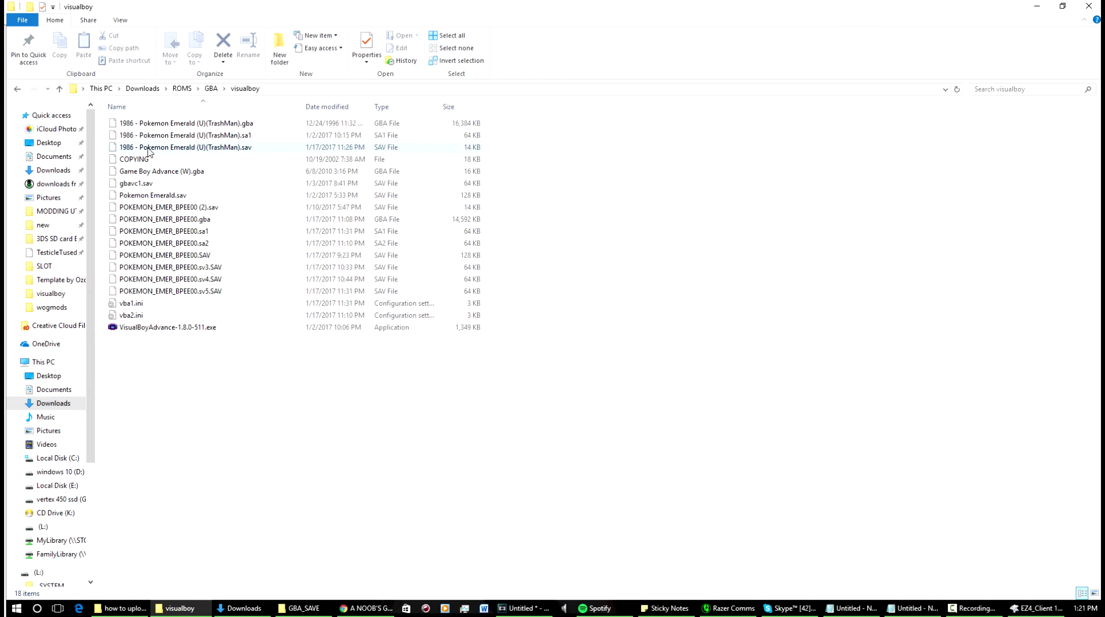
{"action": "left_click", "coordinate": [162, 328]}
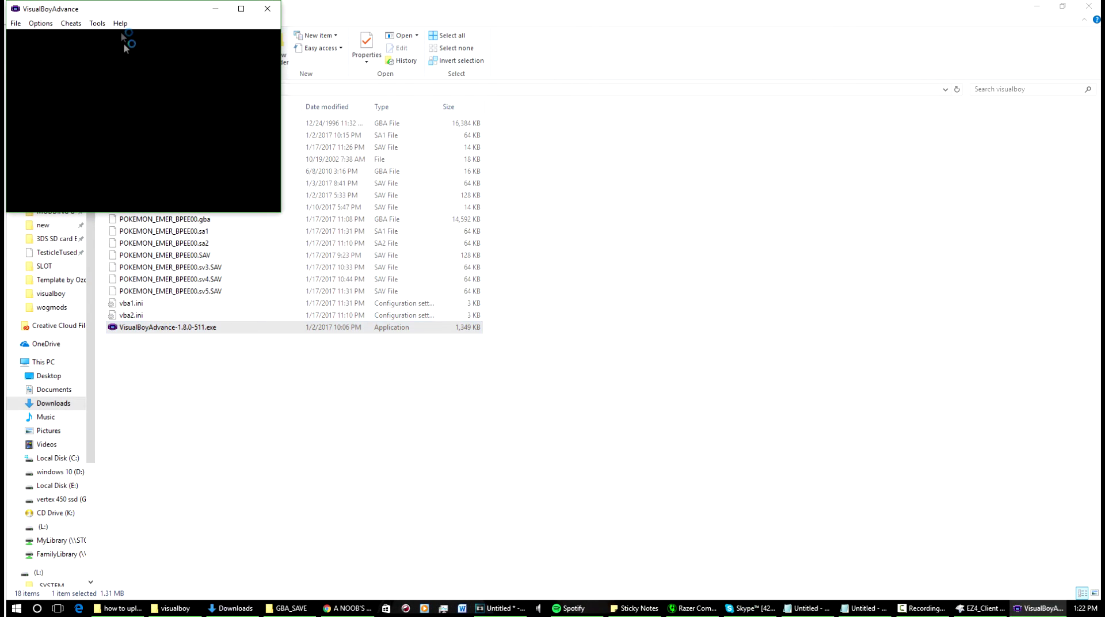
- Load the ROM POKEMON_EMER_BPEE00.gba in VisualBoyAdvance and maximize the emulator window
{"action": "left_click_drag", "start_coordinate": [138, 10], "coordinate": [472, 113]}
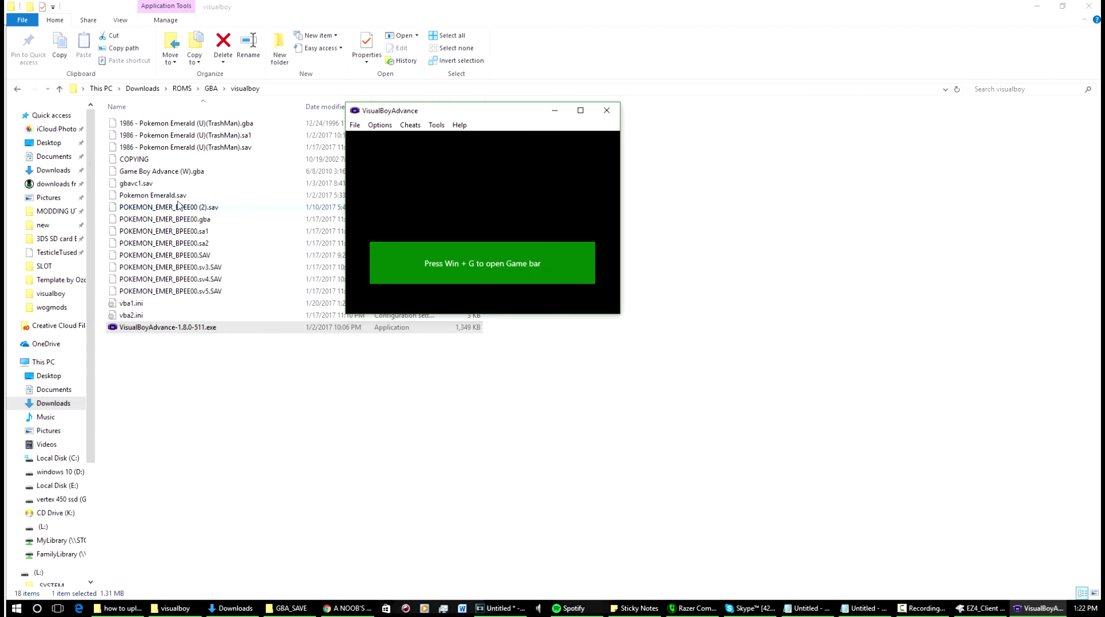
{"action": "left_click", "coordinate": [355, 125]}
{"action": "left_click", "coordinate": [380, 143]}
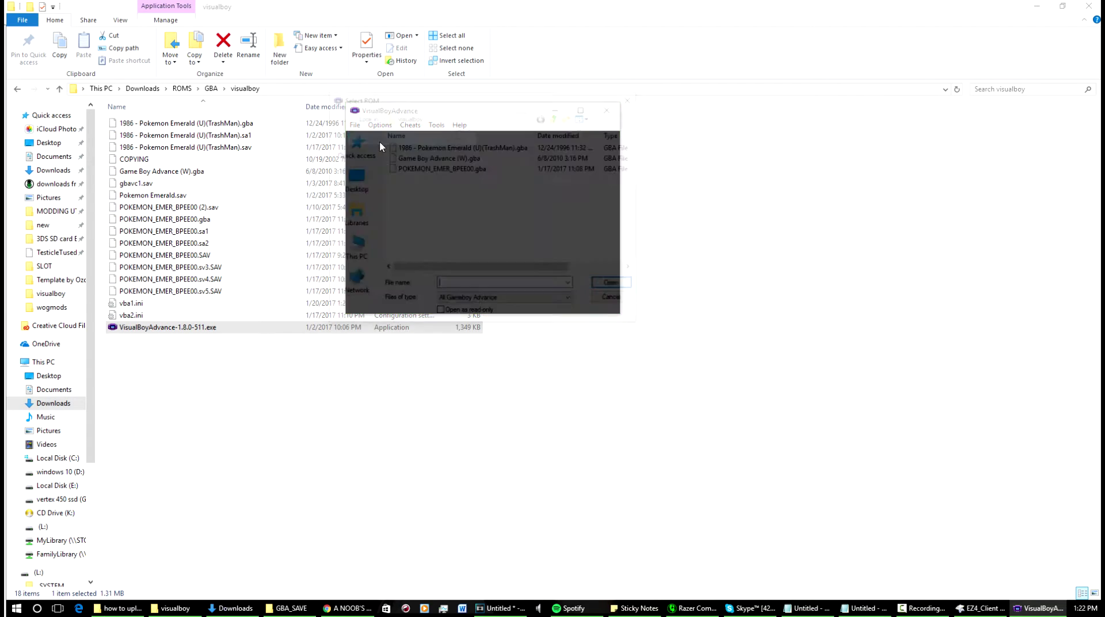
{"action": "left_click", "coordinate": [433, 168]}
{"action": "double_click", "coordinate": [434, 169]}
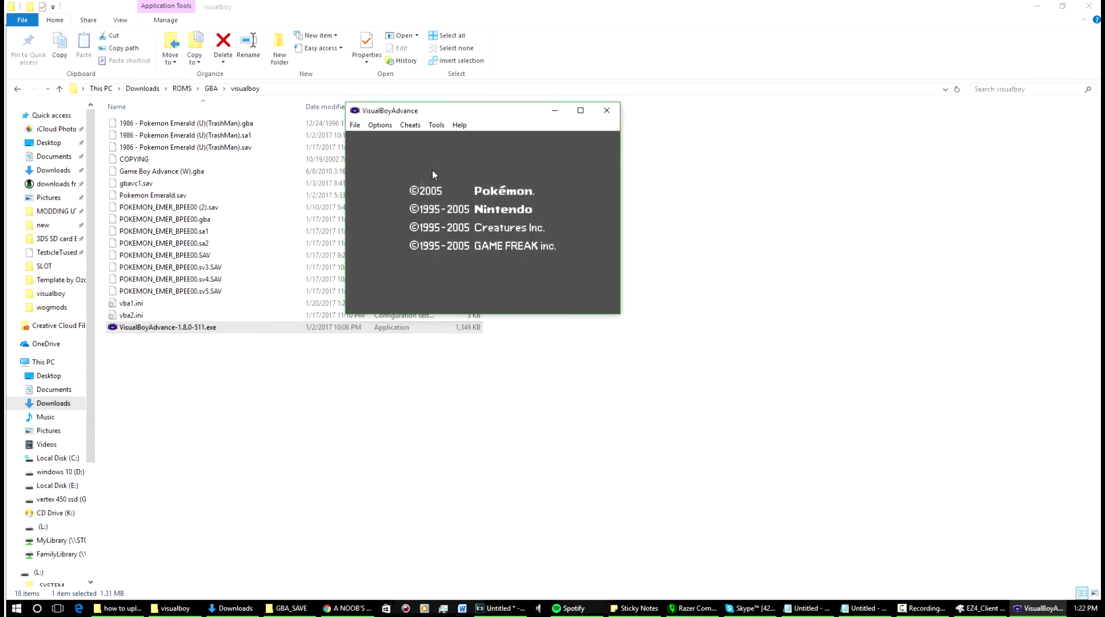
{"action": "left_click", "coordinate": [583, 115]}
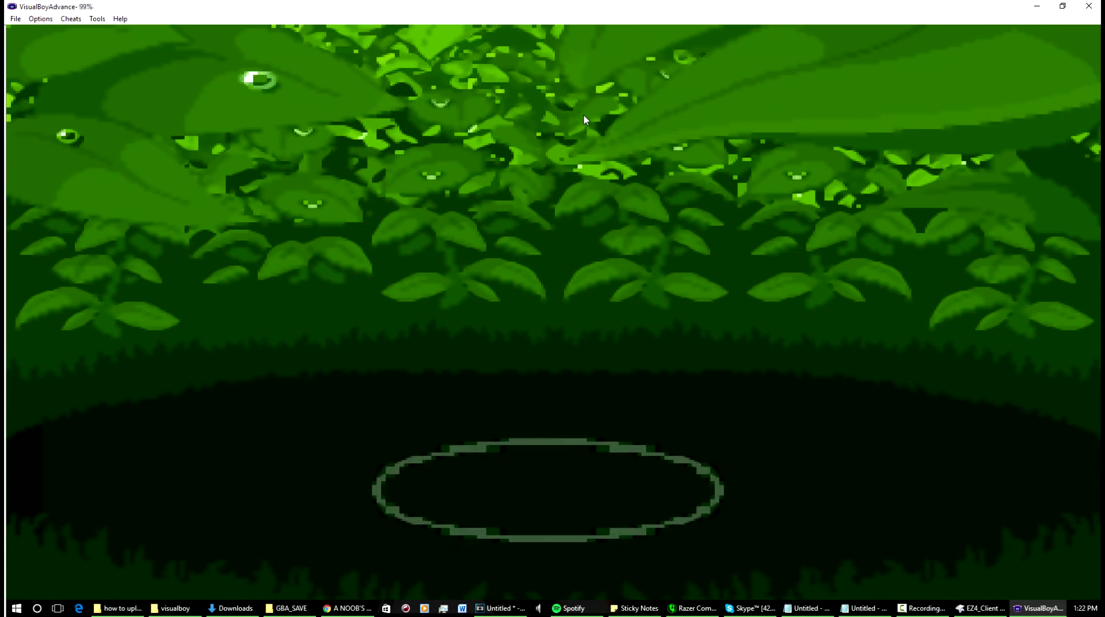
- Advance past the game's intro and messages to the main menu to view the loaded save
{"action": "key", "text": "Return"}
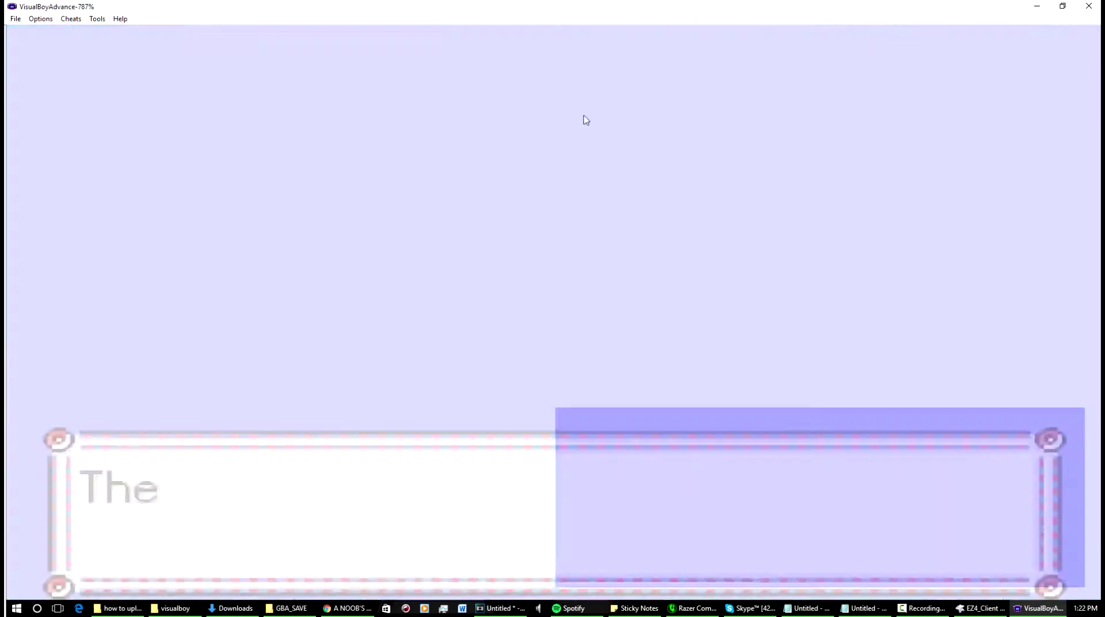
{"action": "key", "text": "z"}
{"action": "key", "text": "z"}
{"action": "key", "text": "z"}
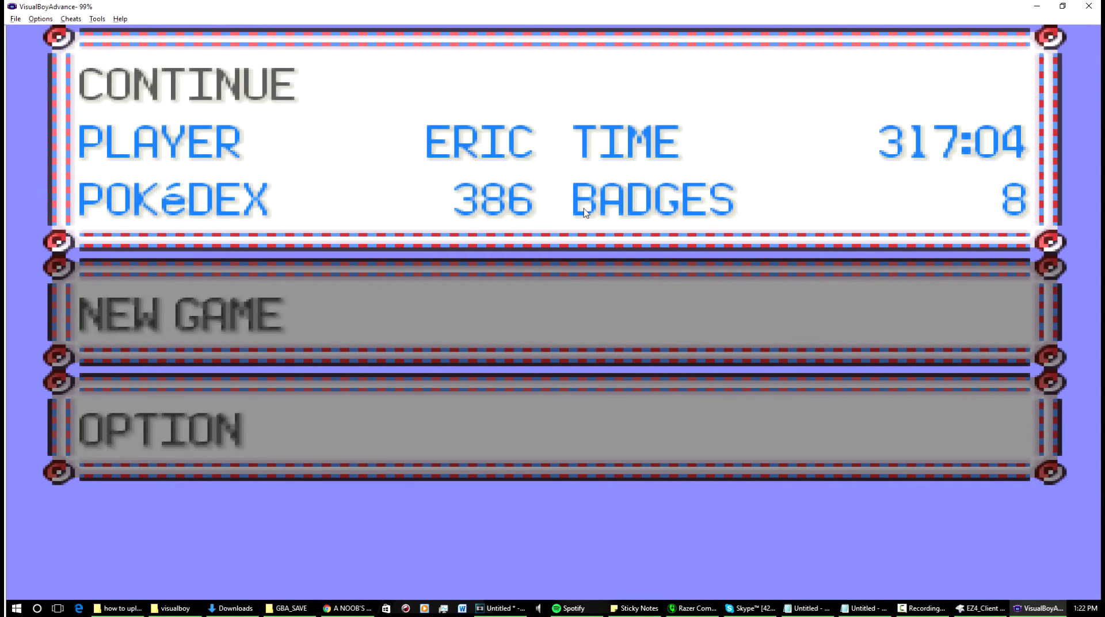
- Check the POKEMON_EMER_BPEE00 save files in the visualboy folder and return to the emulator
{"action": "key", "text": "alt+Tab"}
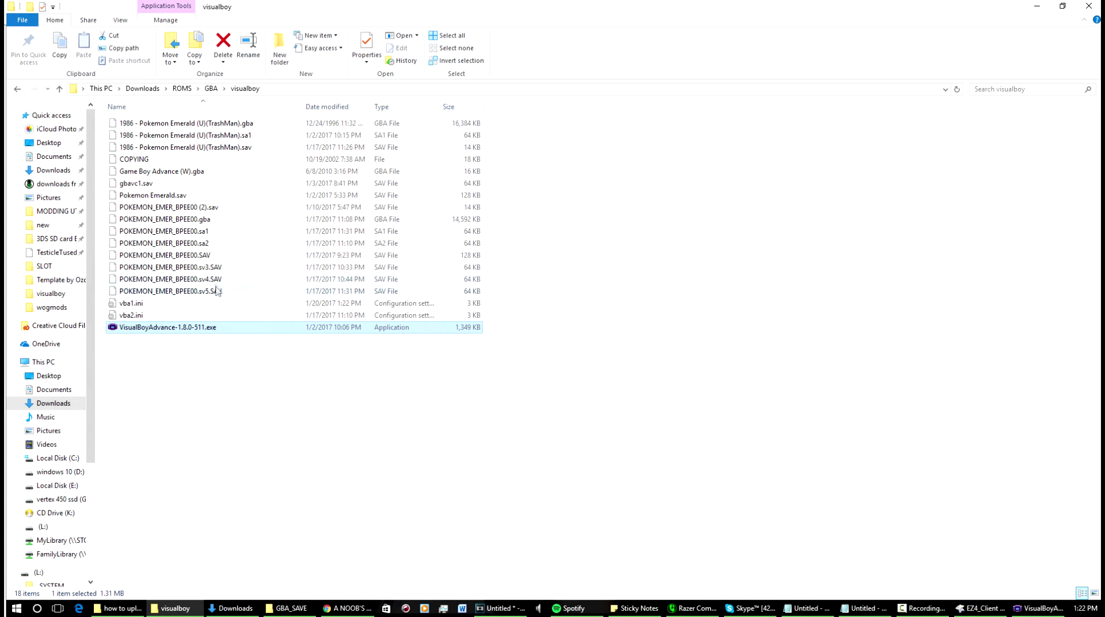
{"action": "left_click", "coordinate": [180, 233]}
{"action": "key", "text": "alt+Tab"}
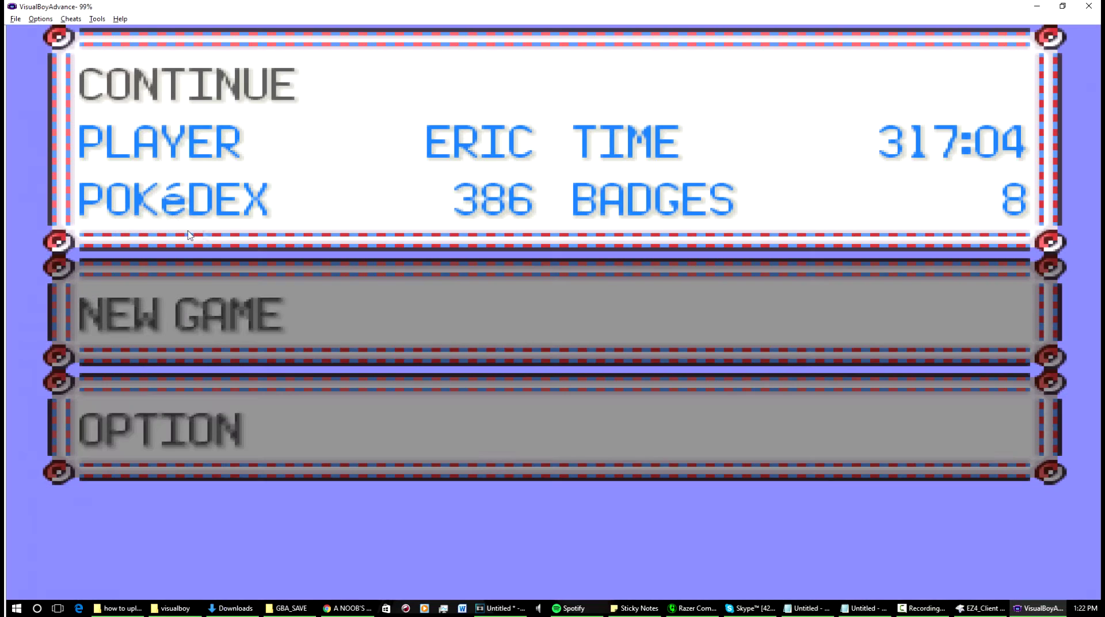
- Import the battery file POKEMON_EMER_BPEE00.sa1, accept the emulator reset and advance the game to its main menu
{"action": "left_click", "coordinate": [15, 18]}
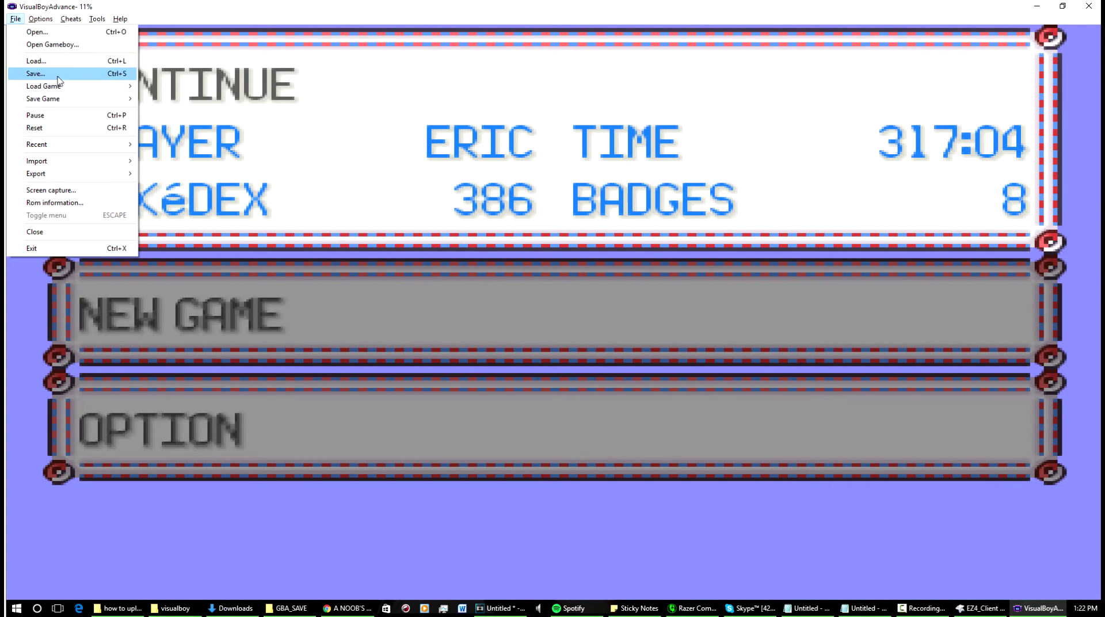
{"action": "mouse_move", "coordinate": [69, 160]}
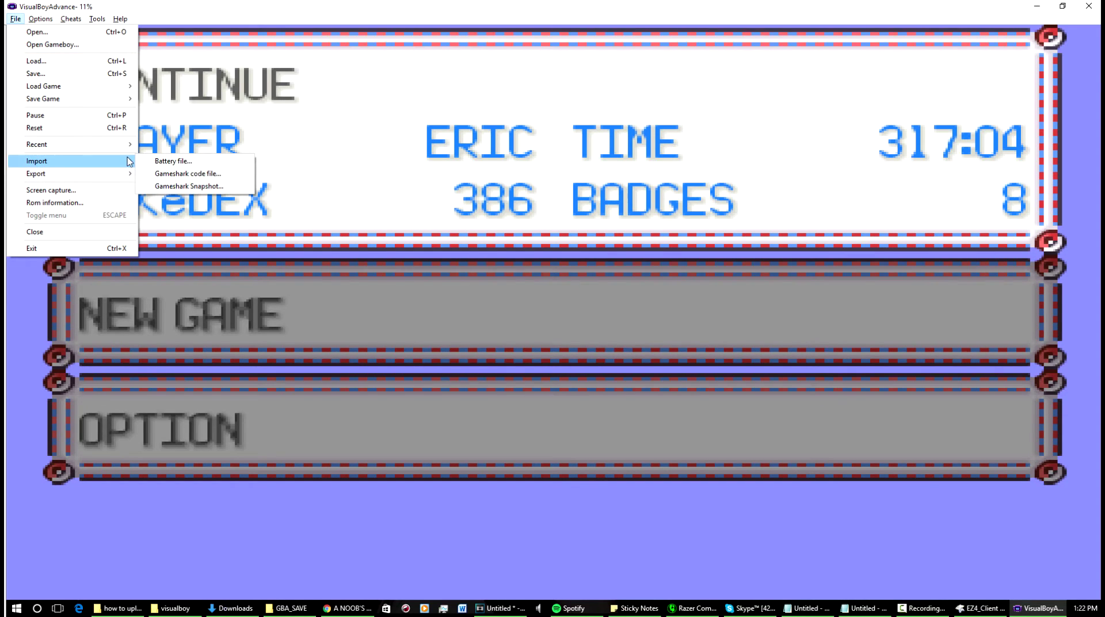
{"action": "left_click", "coordinate": [161, 162]}
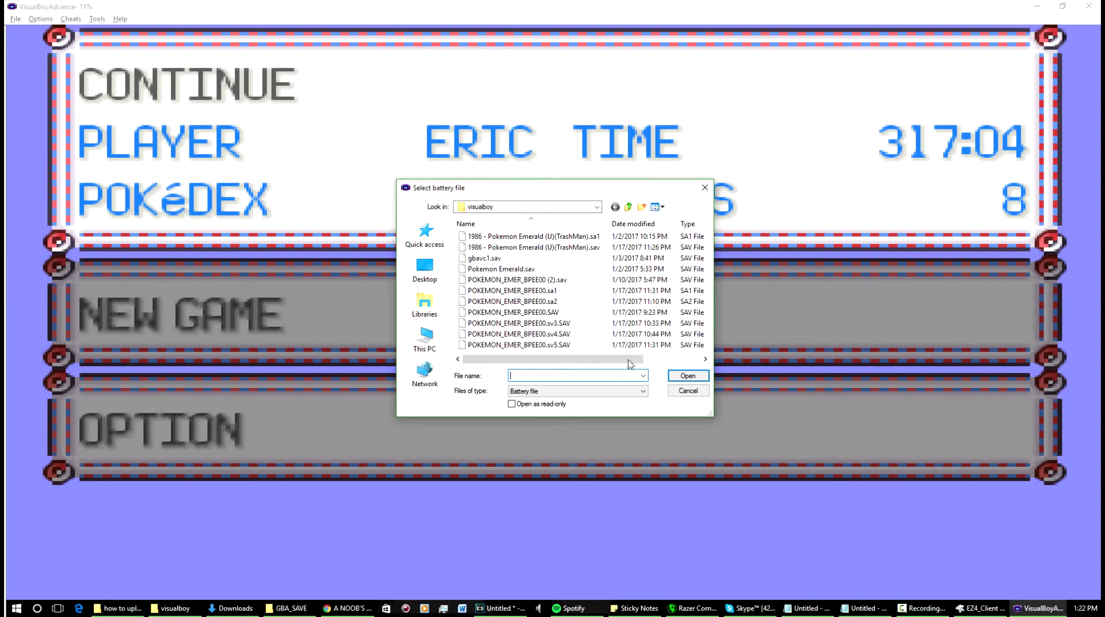
{"action": "double_click", "coordinate": [565, 293]}
{"action": "left_click", "coordinate": [598, 329]}
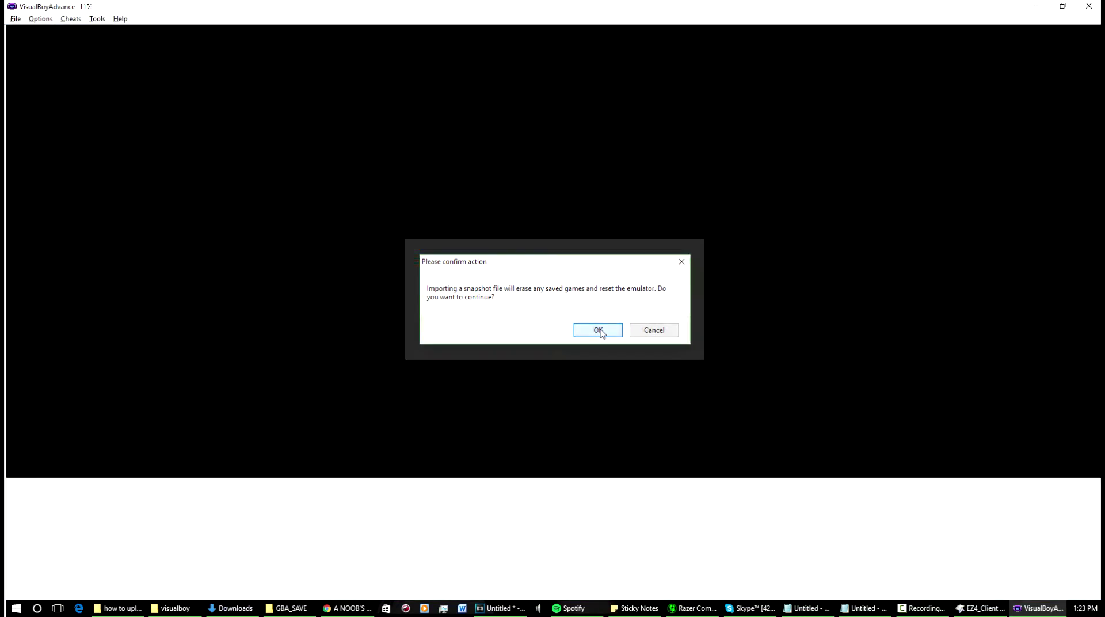
{"action": "key", "text": "Return"}
{"action": "key", "text": "Return"}
{"action": "key", "text": "Return"}
{"action": "key", "text": "Return"}
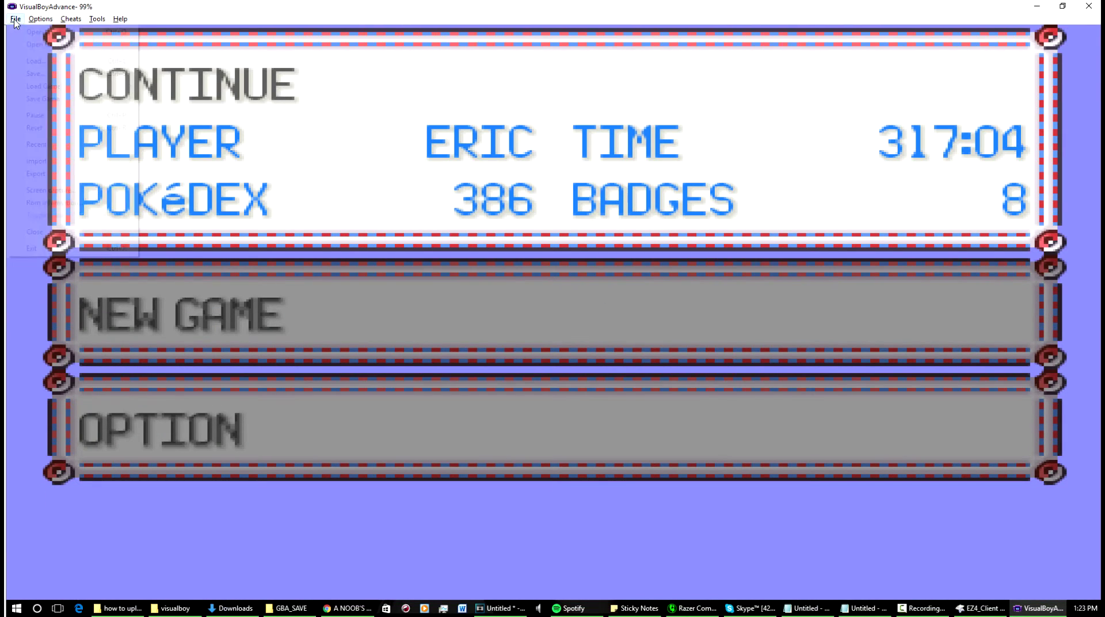
- Import the battery file POKEMON_EMER_BPEE00.sa2 into the running game and accept erasing saved games and resetting the emulator
{"action": "left_click", "coordinate": [15, 18]}
{"action": "mouse_move", "coordinate": [74, 162]}
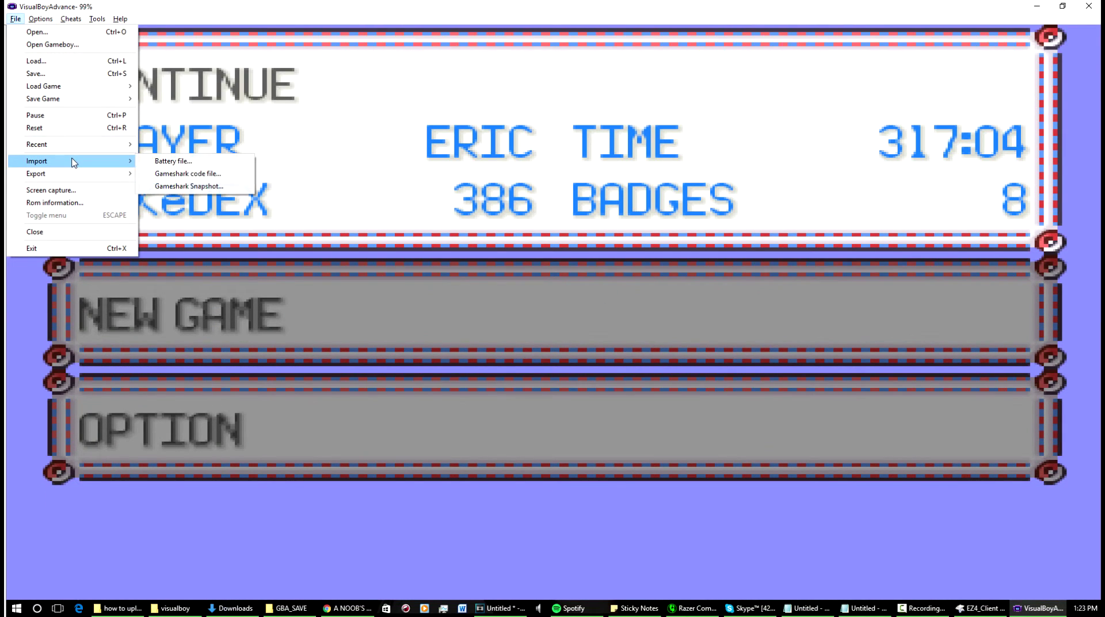
{"action": "left_click", "coordinate": [154, 163]}
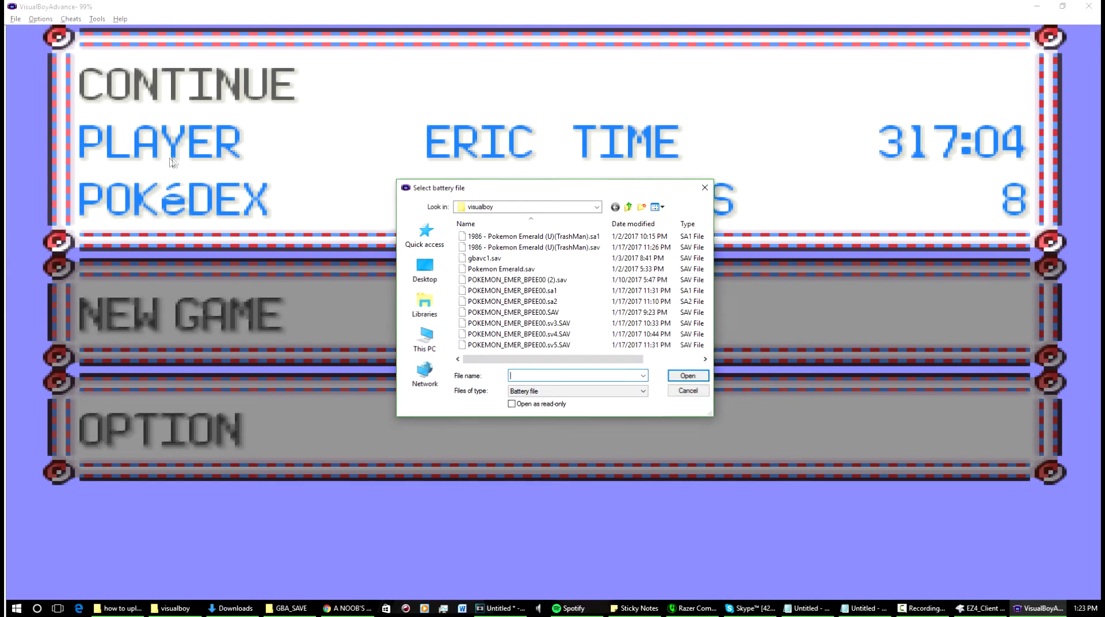
{"action": "left_click", "coordinate": [571, 302]}
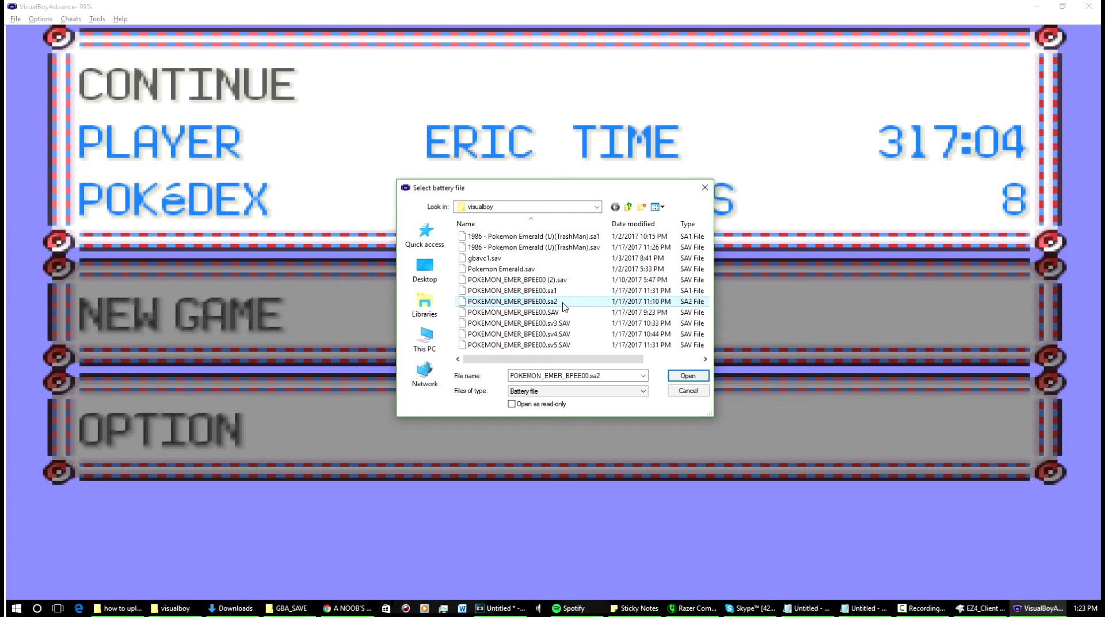
{"action": "double_click", "coordinate": [564, 307]}
{"action": "left_click", "coordinate": [597, 336]}
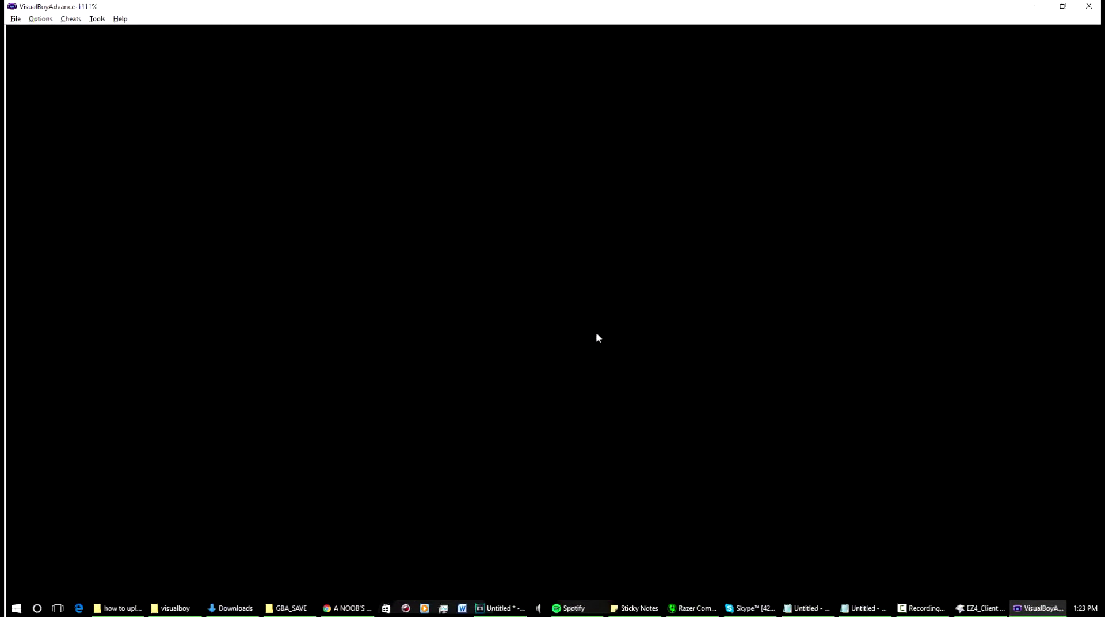
- Advance past the intro and battery messages to the main menu and continue the saved game
{"action": "key", "text": "Return"}
{"action": "key", "text": "z"}
{"action": "key", "text": "z"}
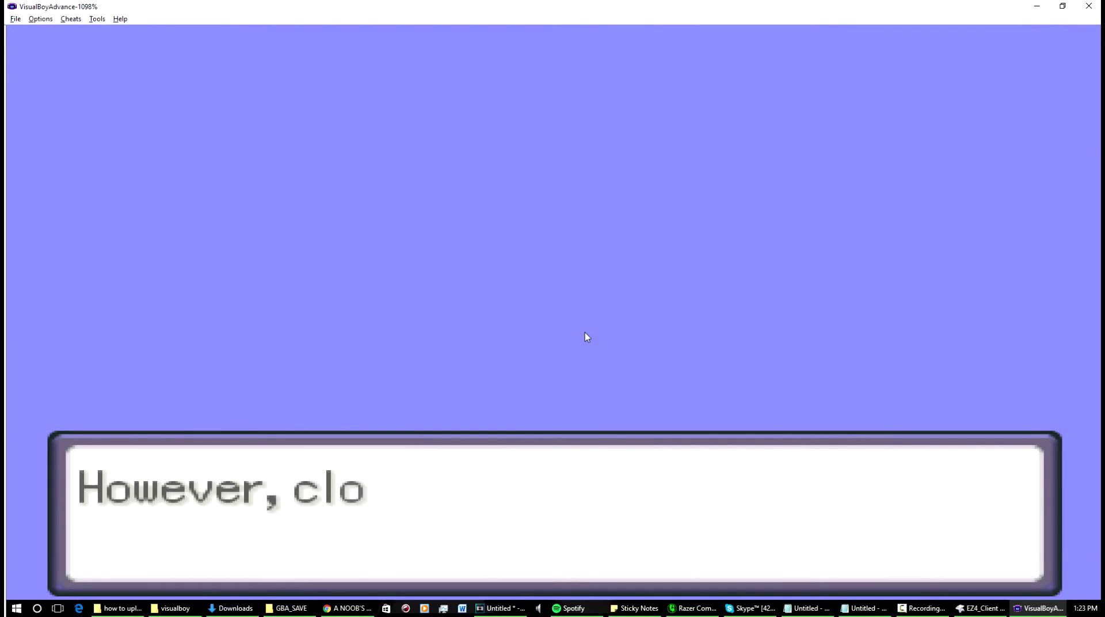
{"action": "key", "text": "z"}
{"action": "key", "text": "z"}
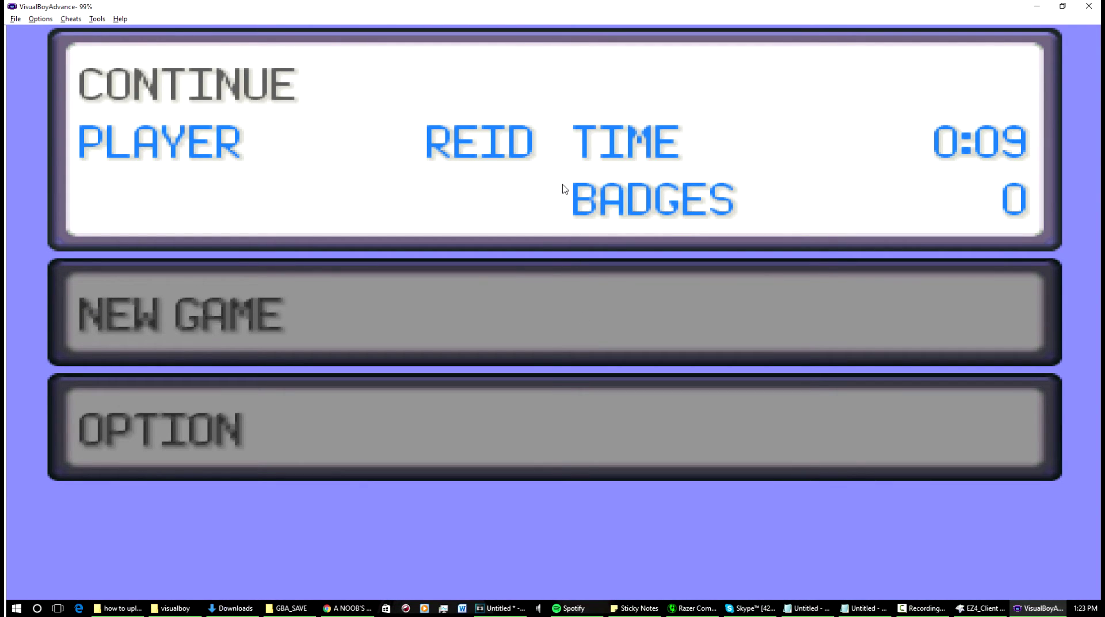
{"action": "key", "text": "Down"}
{"action": "key", "text": "Up"}
{"action": "key", "text": "z"}
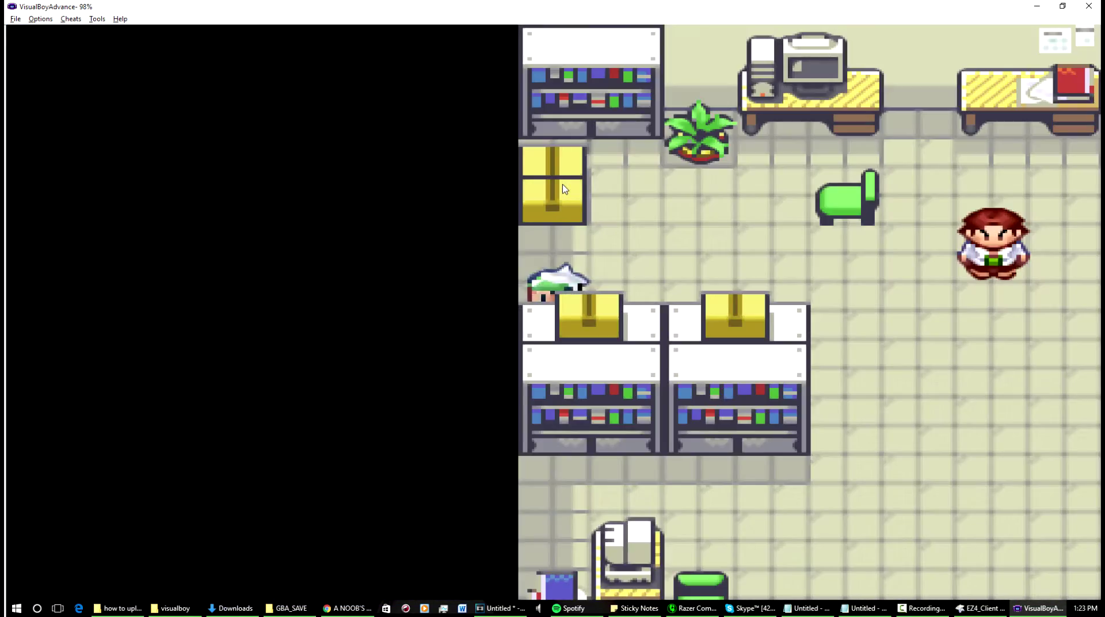
- Walk the player character around the lab, past the red-haired assistant, to the open floor below him
{"action": "key", "text": "Left"}
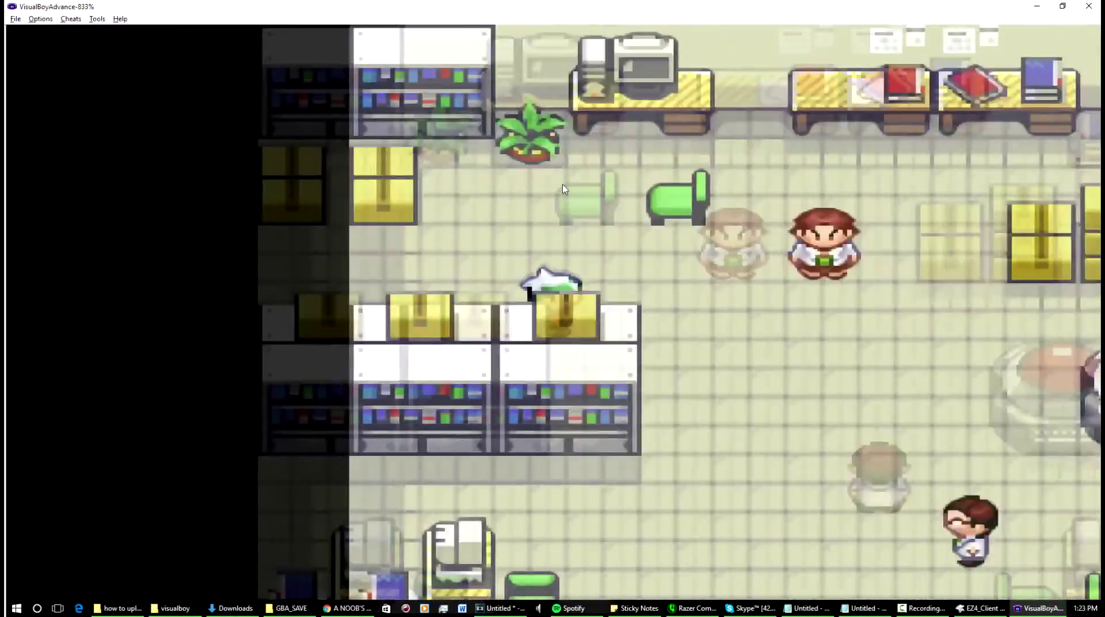
{"action": "key", "text": "Right"}
{"action": "key", "text": "Down"}
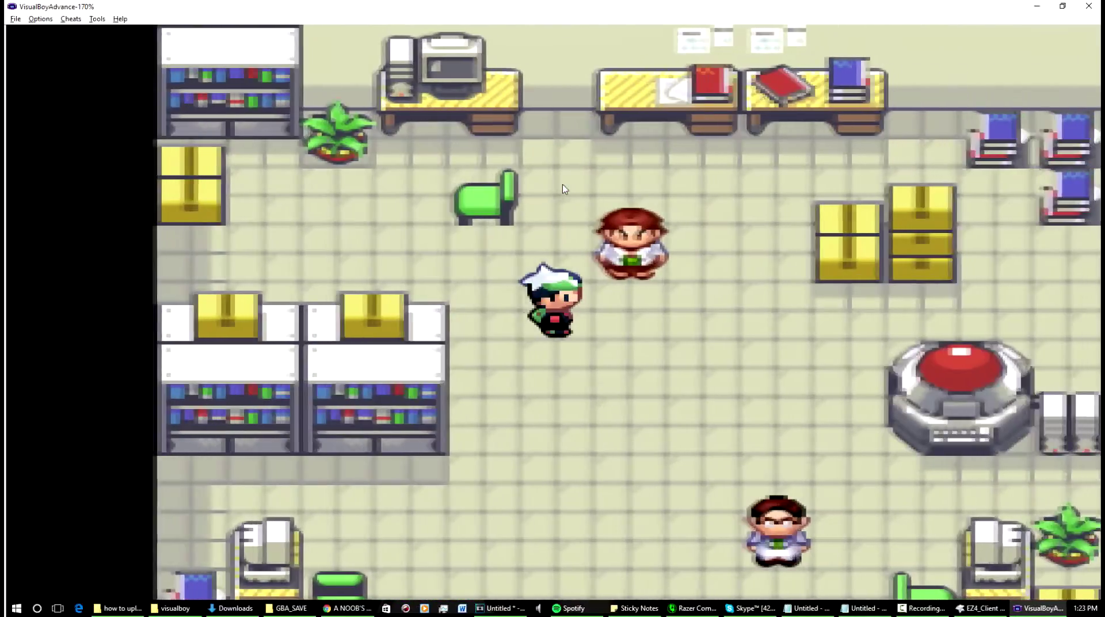
{"action": "key", "text": "Up"}
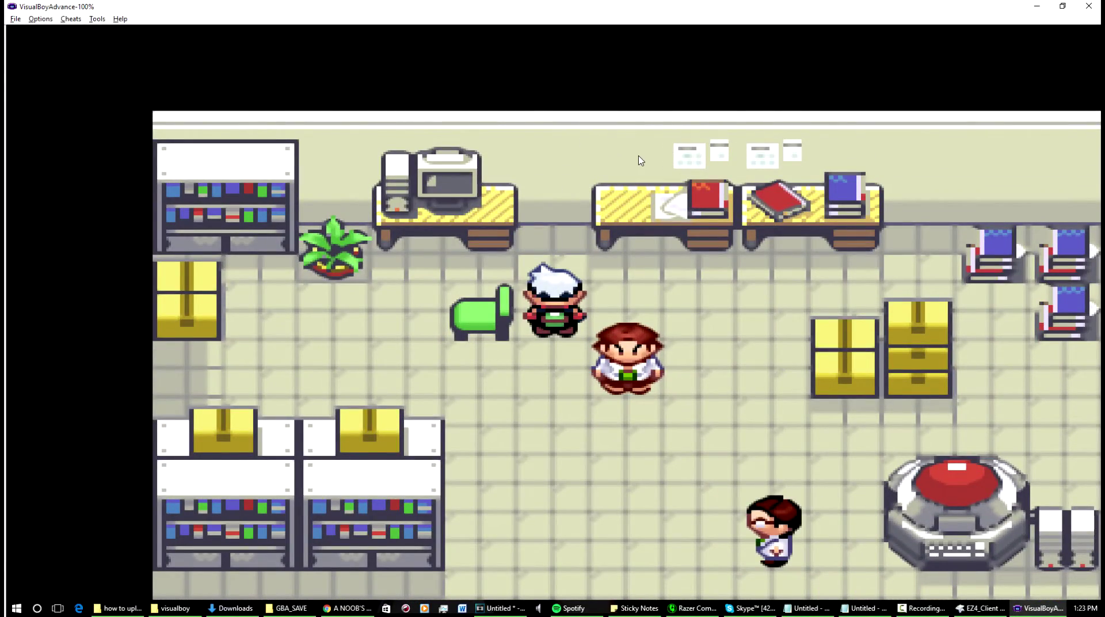
{"action": "key", "text": "Down"}
{"action": "key", "text": "Right"}
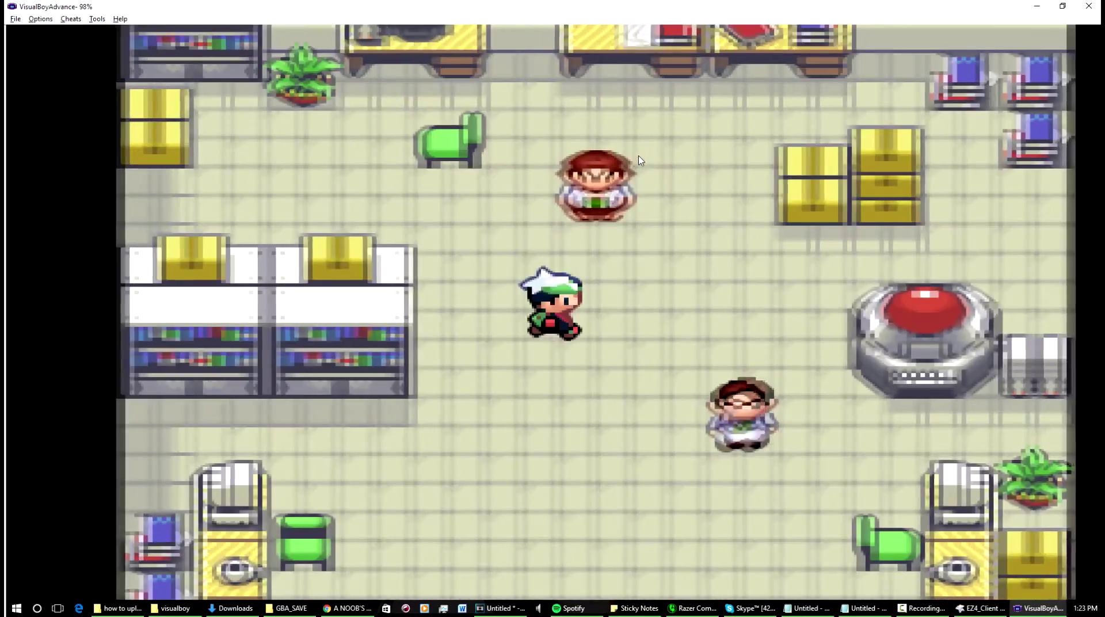
{"action": "key", "text": "Down"}
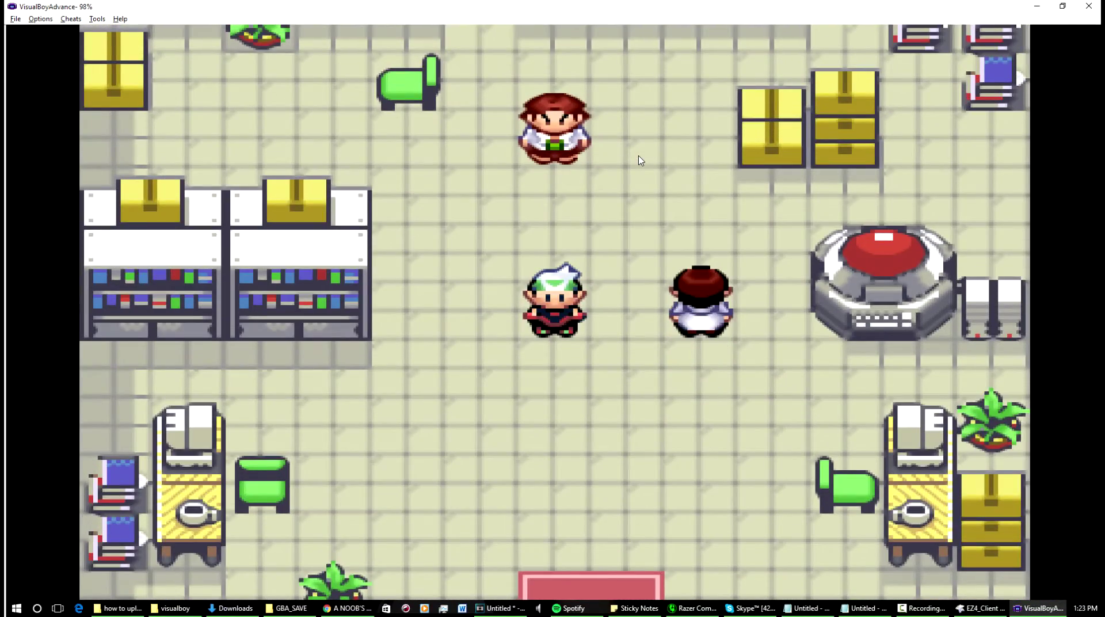
- Save the game from the in-game menu, accepting the save and overwriting the existing saved file
{"action": "key", "text": "Return"}
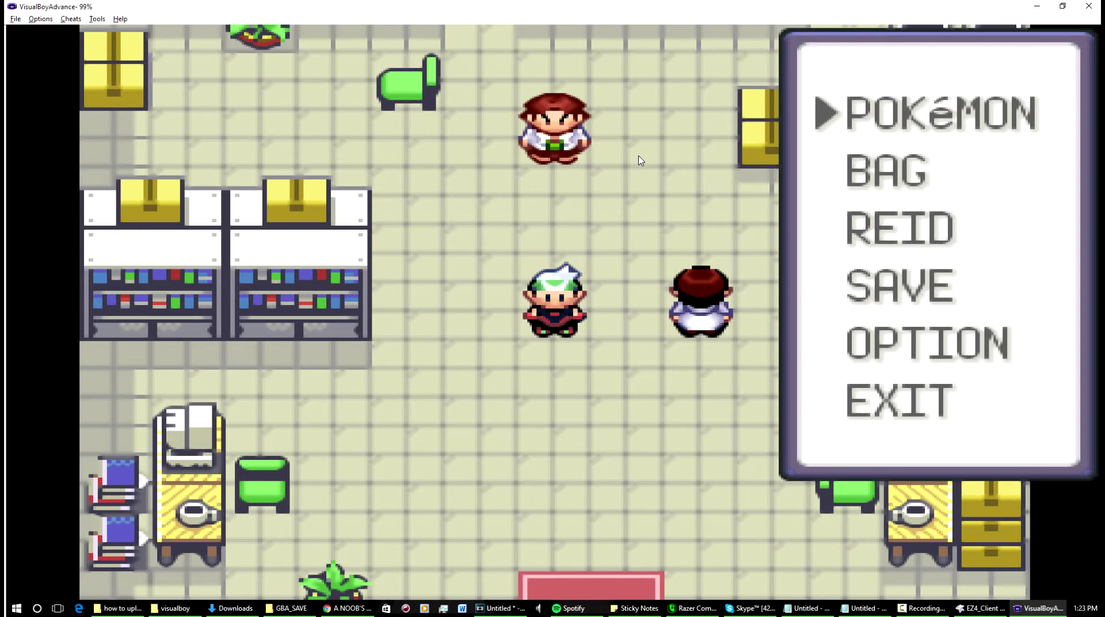
{"action": "key", "text": "Down"}
{"action": "key", "text": "Down"}
{"action": "key", "text": "Down"}
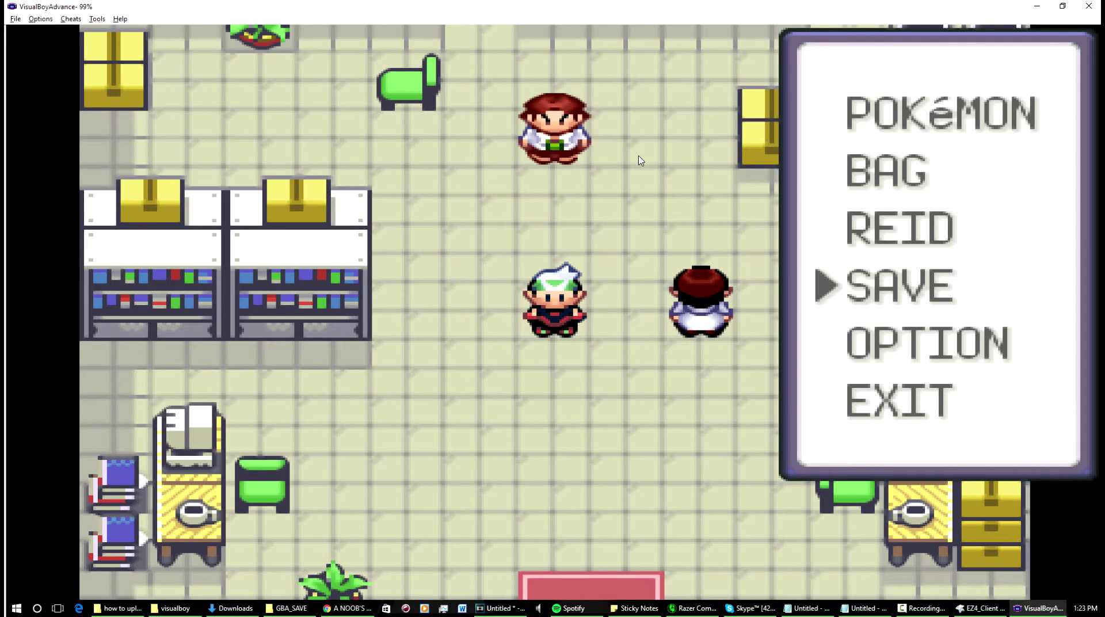
{"action": "key", "text": "z"}
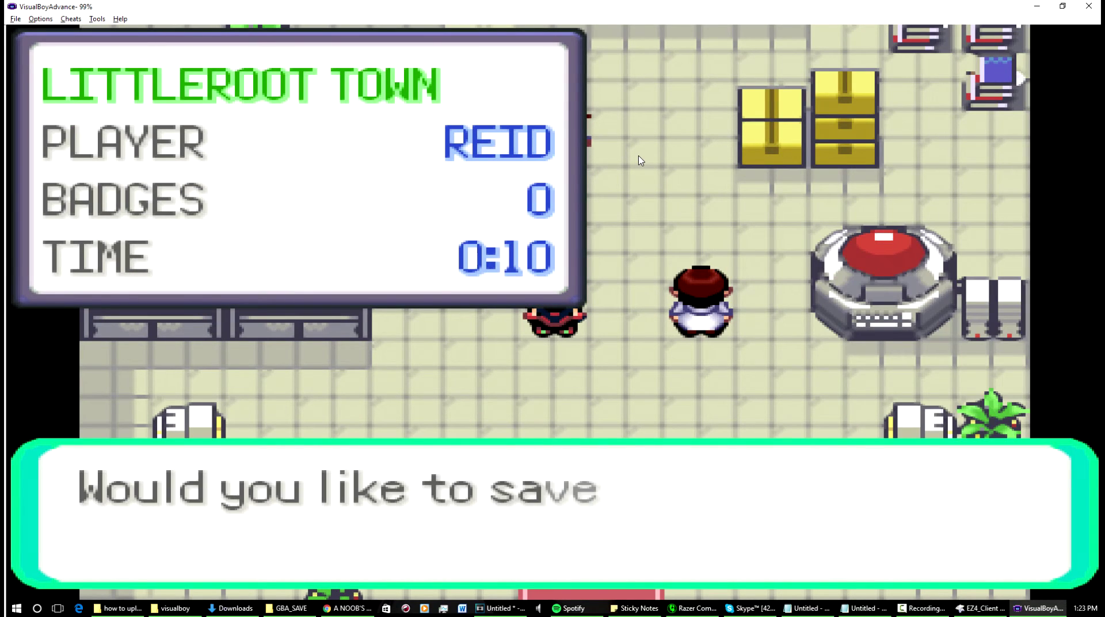
{"action": "key", "text": "z"}
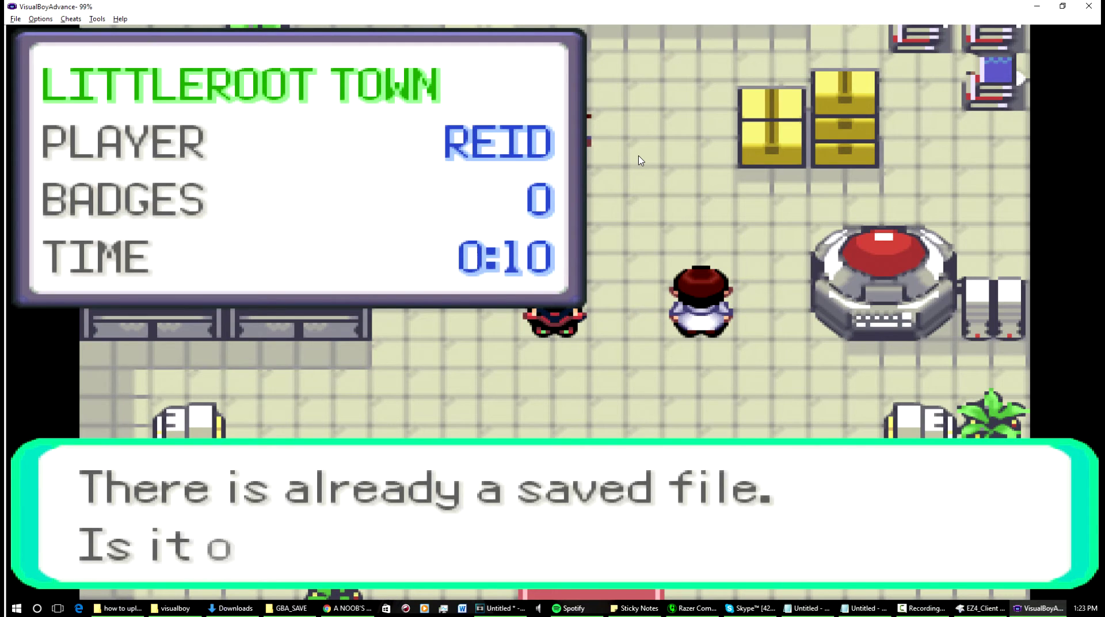
{"action": "key", "text": "z"}
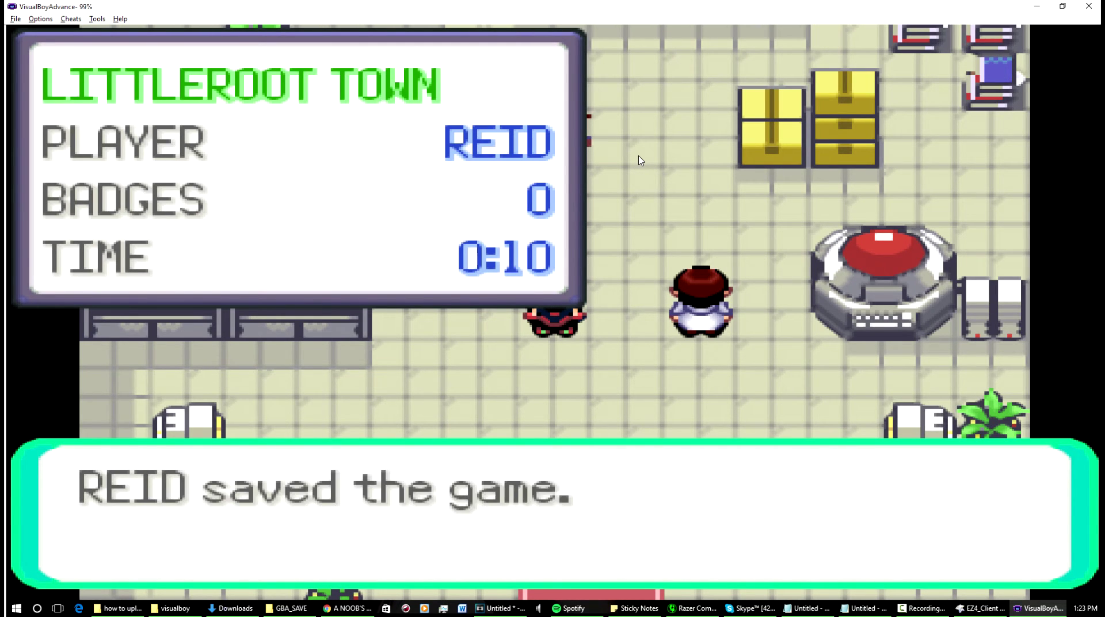
{"action": "key", "text": "z"}
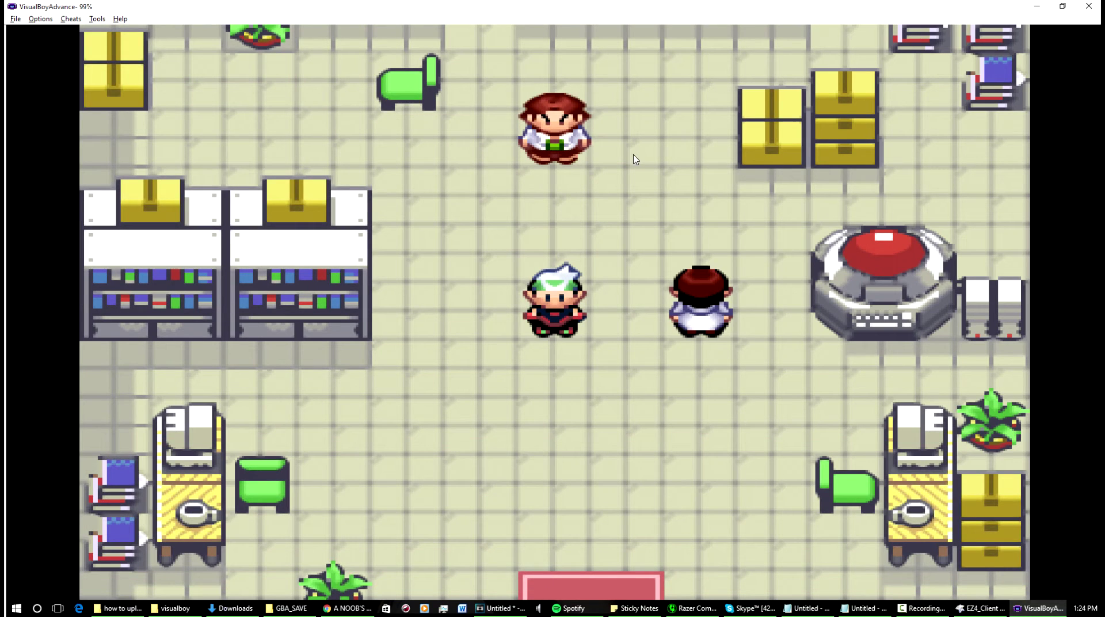
{"action": "left_click", "coordinate": [16, 19]}
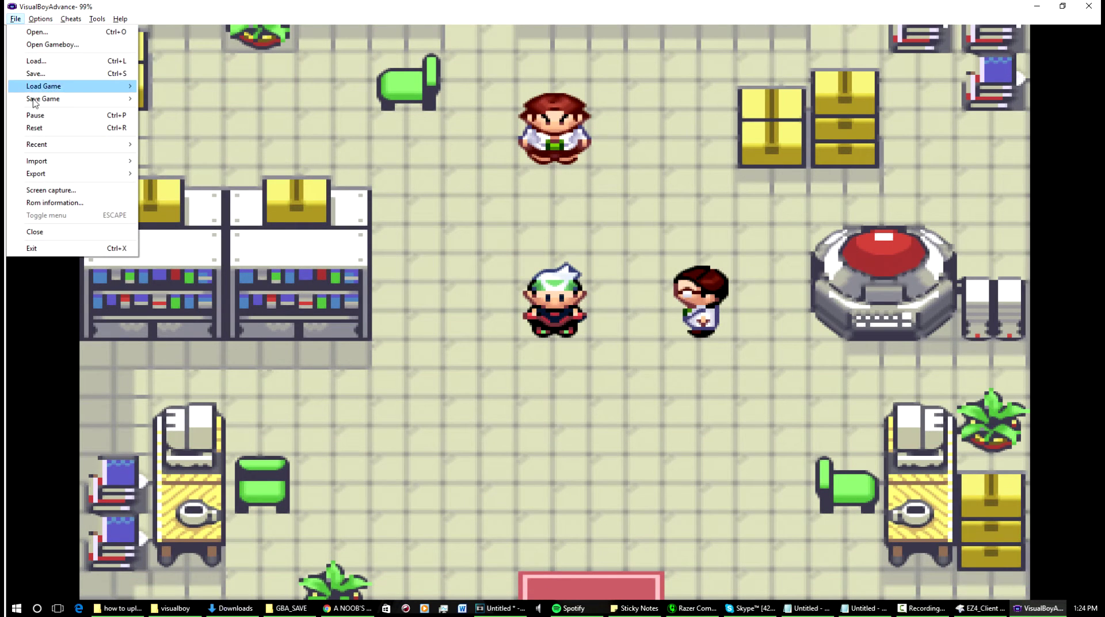
{"action": "mouse_move", "coordinate": [55, 176]}
{"action": "left_click", "coordinate": [174, 174]}
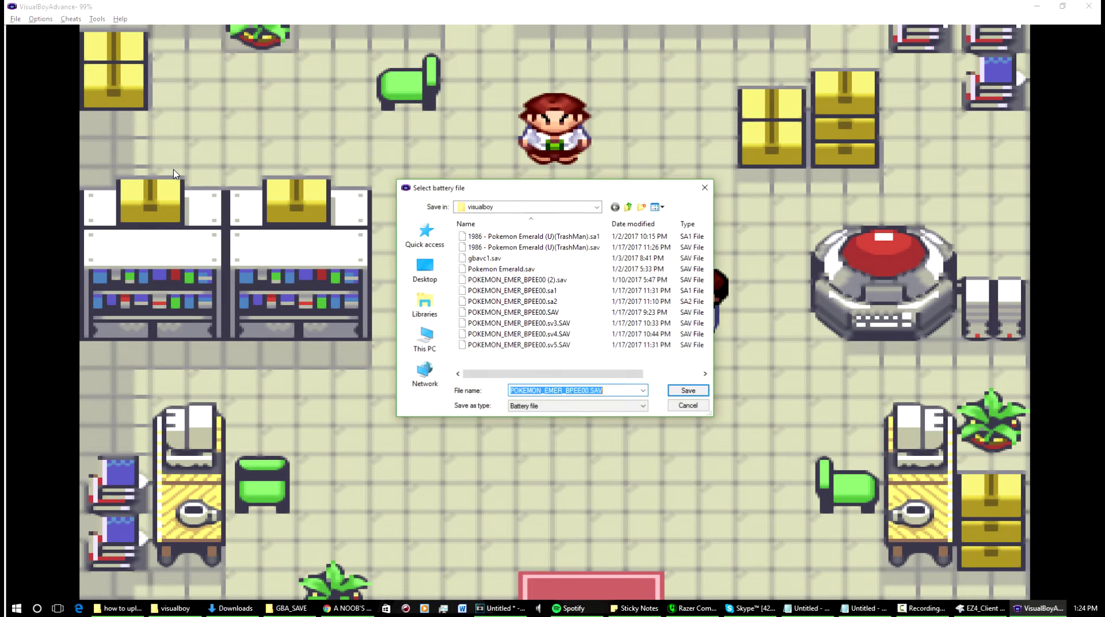
{"action": "left_click", "coordinate": [590, 391]}
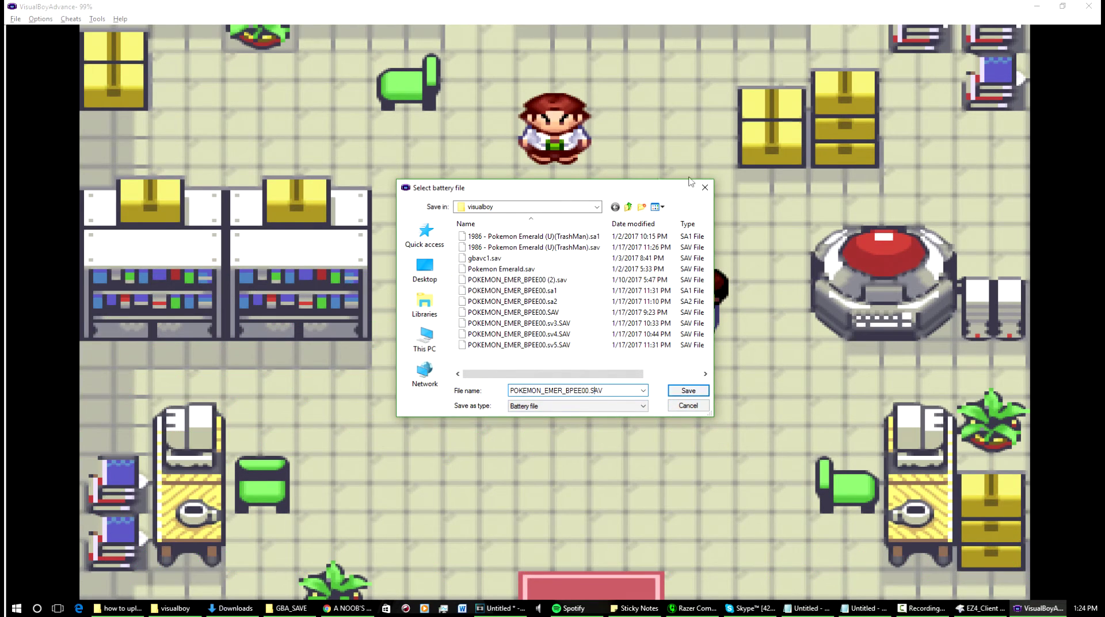
{"action": "left_click", "coordinate": [704, 187]}
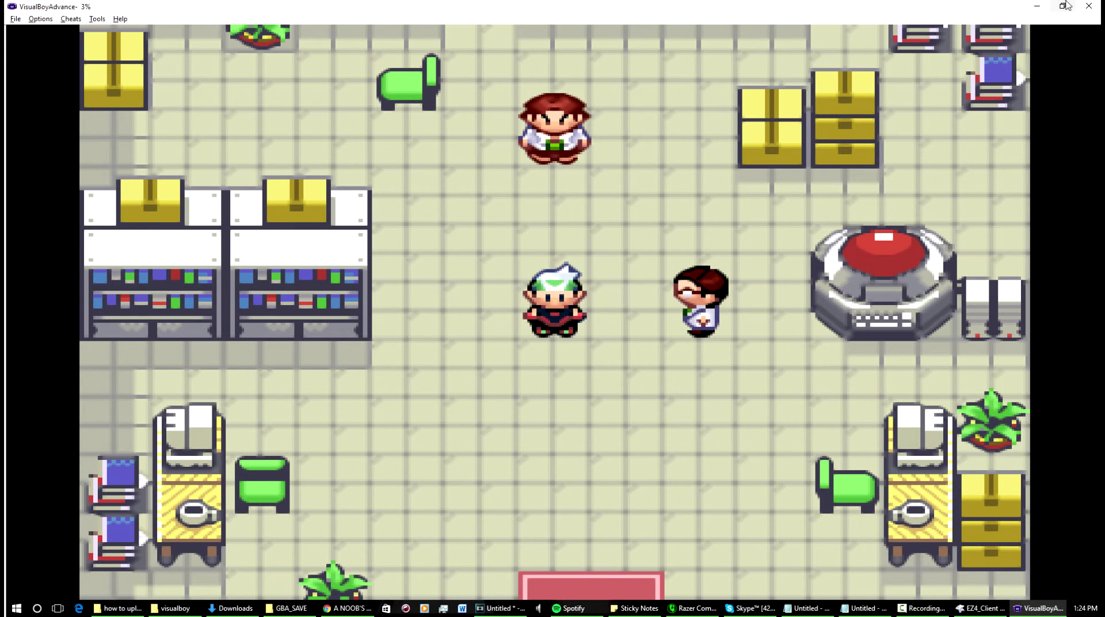
- Close the emulator and locate the POKEMON_EMER_BPEE00 sv5 save in both the visualboy folder and the card's GBA_SAVE folder
{"action": "left_click", "coordinate": [1088, 5]}
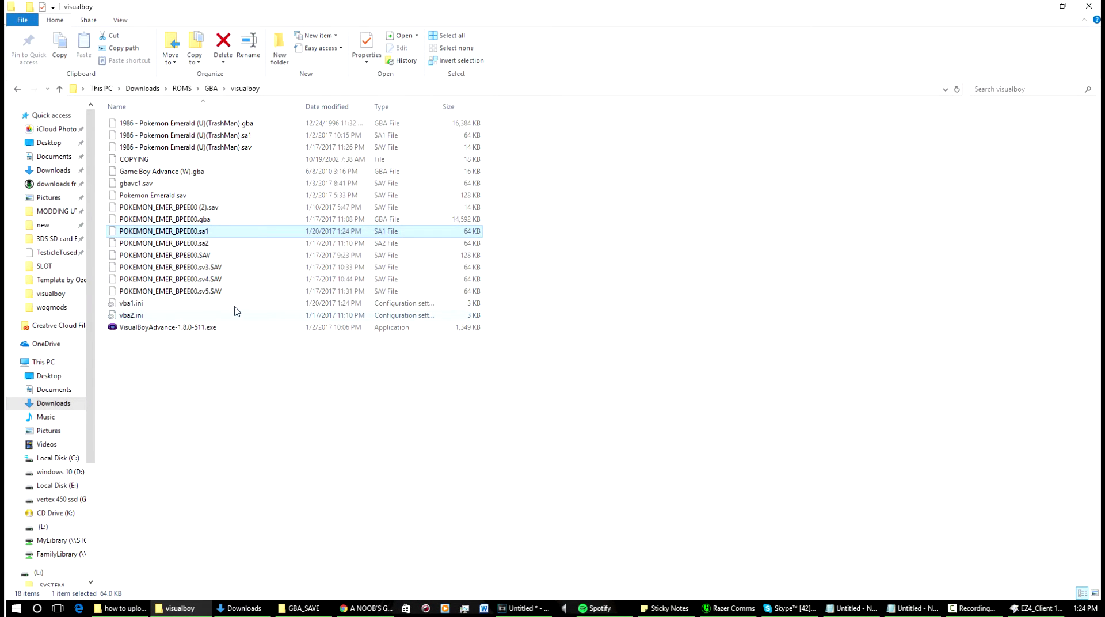
{"action": "left_click", "coordinate": [178, 295]}
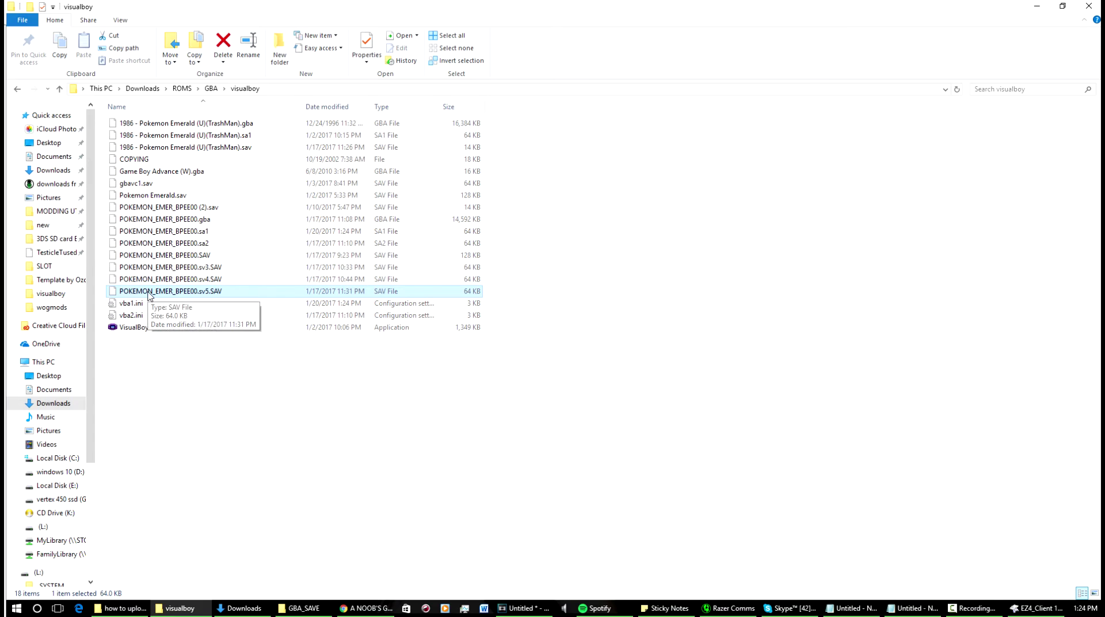
{"action": "key", "text": "alt+Tab"}
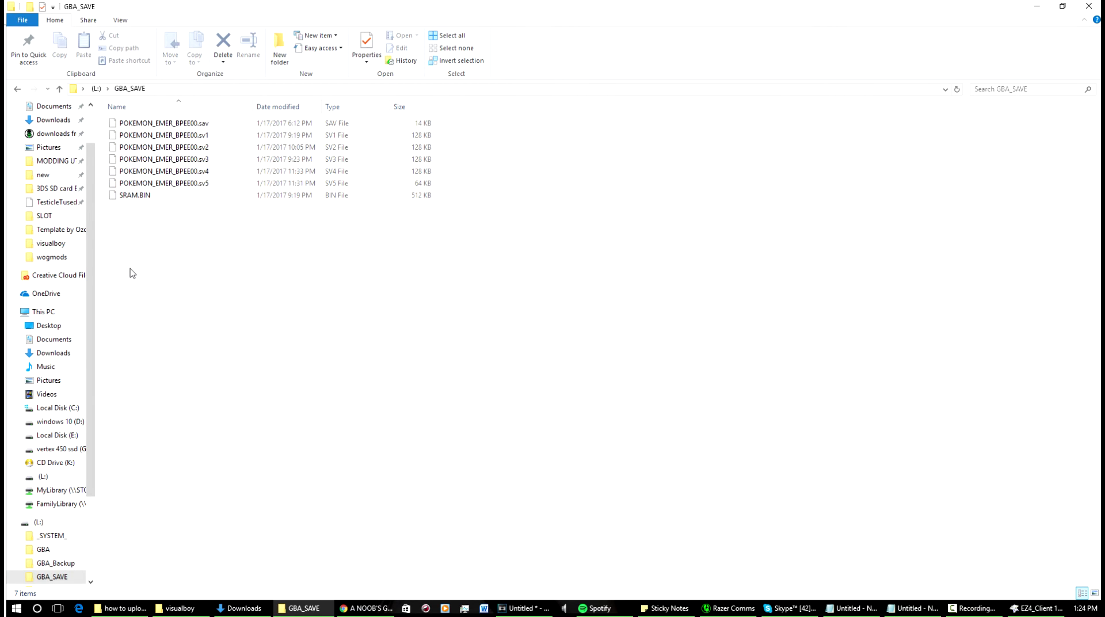
{"action": "left_click", "coordinate": [163, 184]}
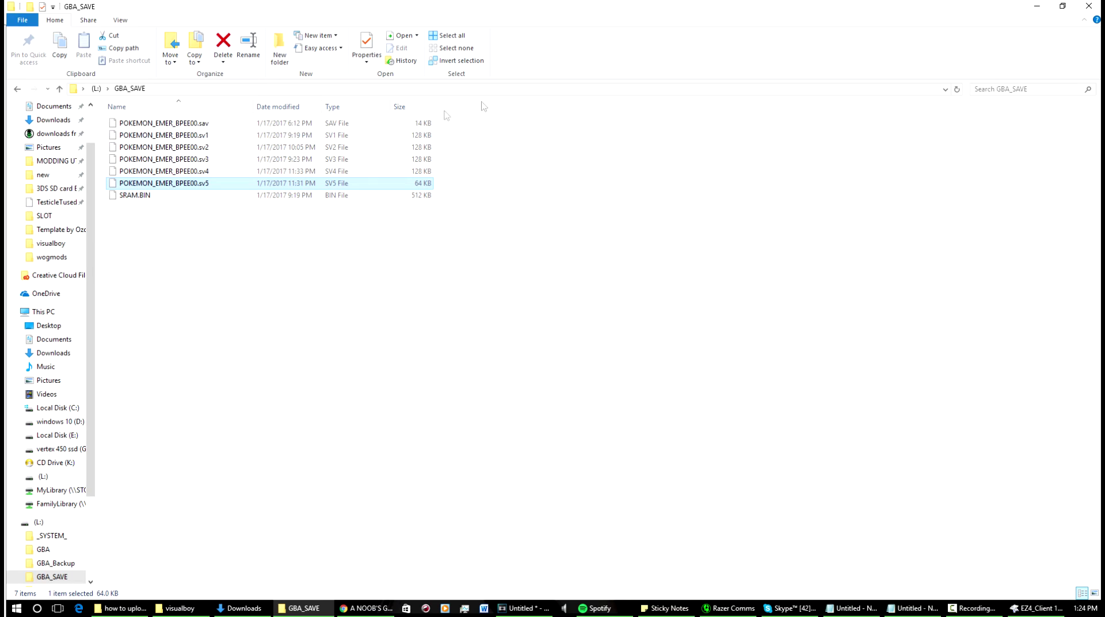
- Go to the root of the flashcart's L: drive and eject the drive
{"action": "left_click", "coordinate": [56, 524]}
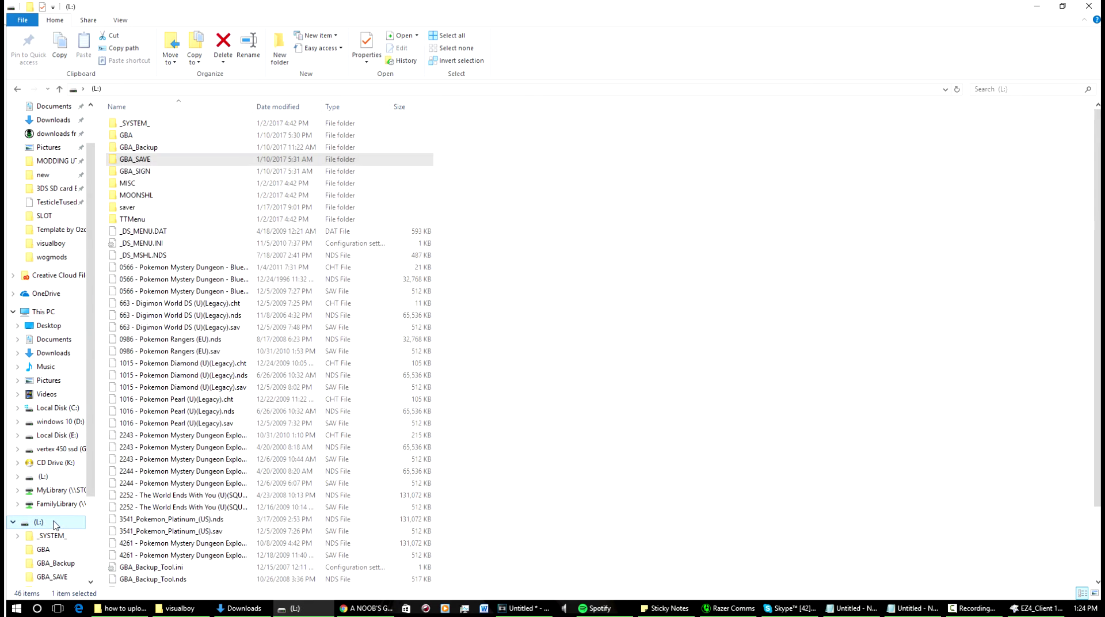
{"action": "right_click", "coordinate": [55, 524]}
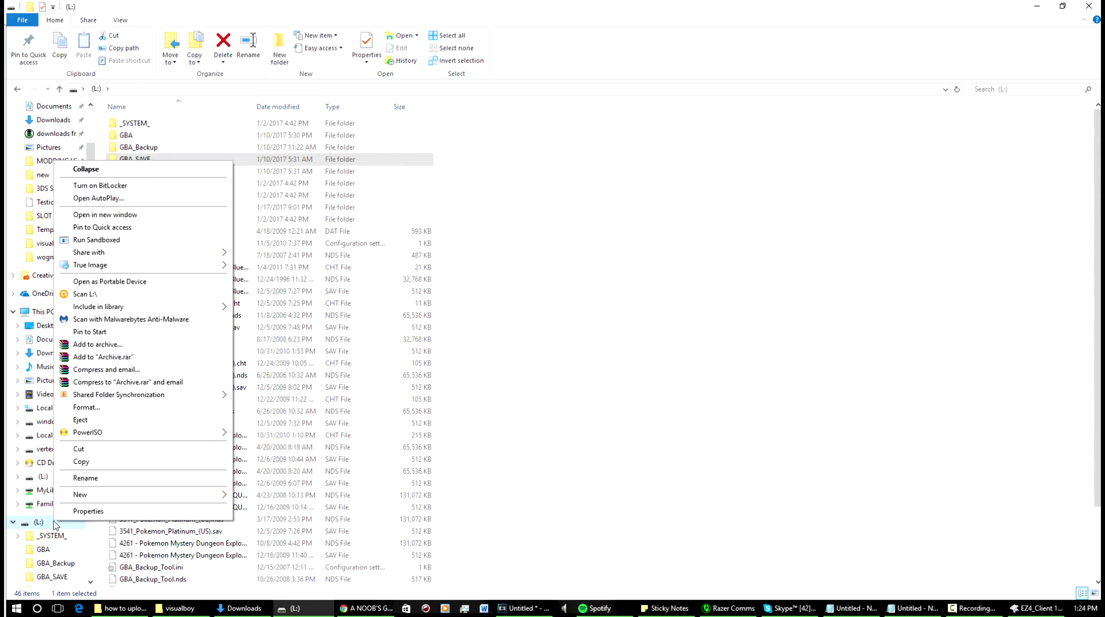
{"action": "left_click", "coordinate": [98, 423]}
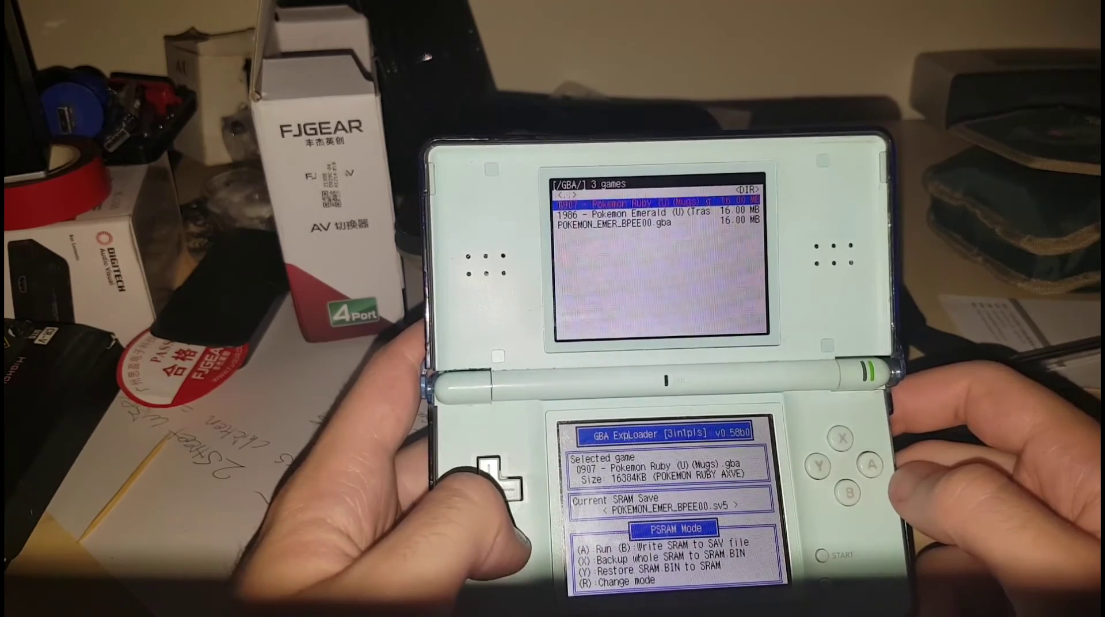
{"action": "key", "text": "Down"}
{"action": "key", "text": "Down"}
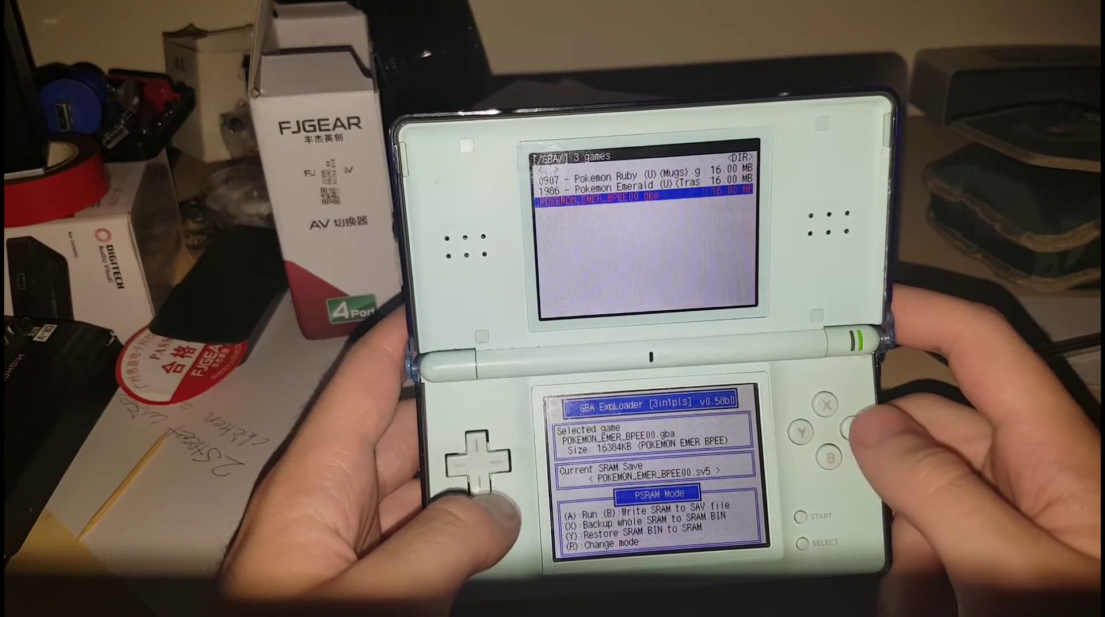
{"action": "key", "text": "a"}
{"action": "key", "text": "Down"}
{"action": "key", "text": "Down"}
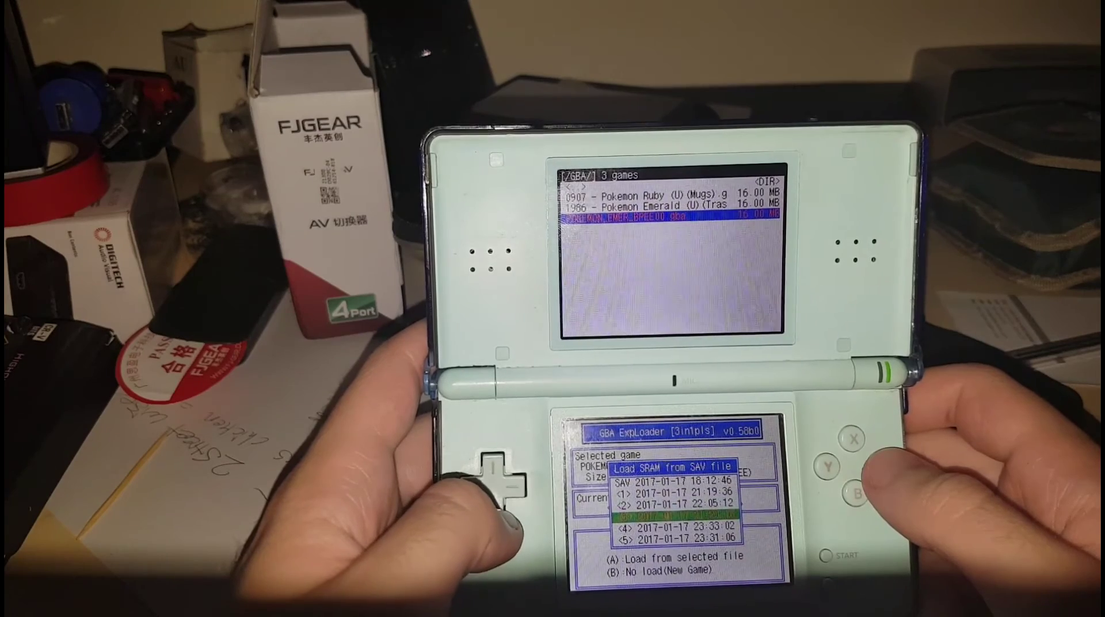
{"action": "key", "text": "Down"}
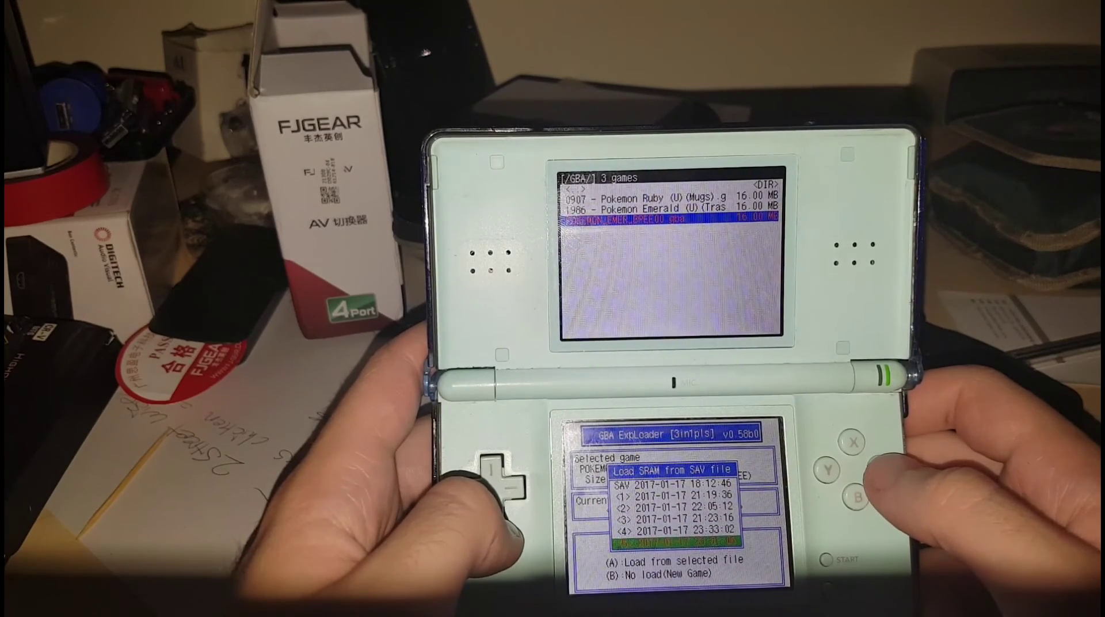
{"action": "key", "text": "a"}
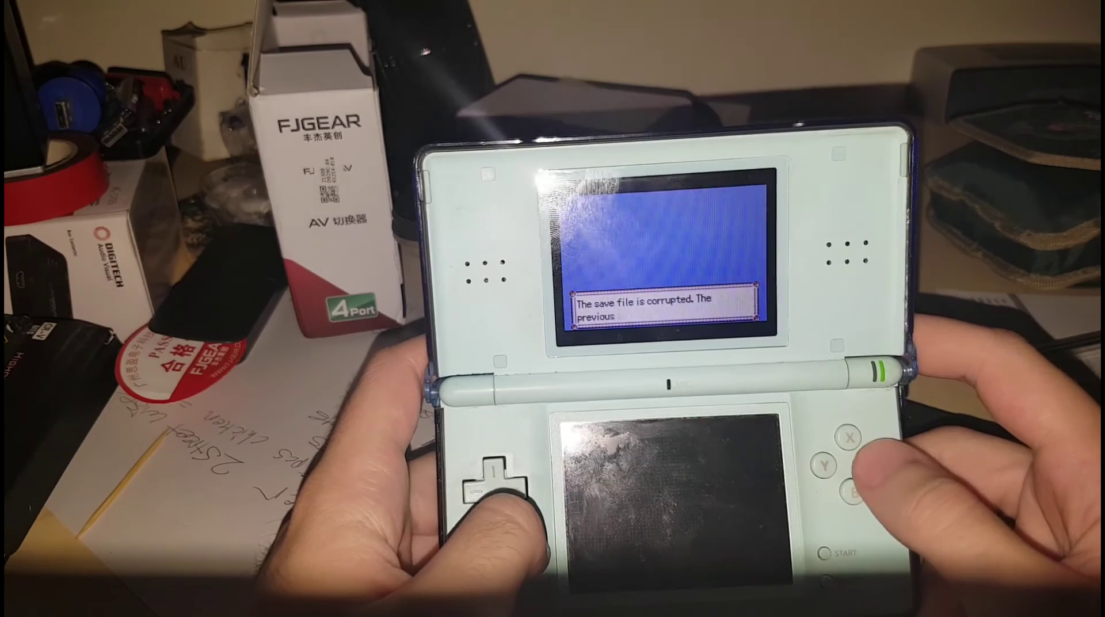
{"action": "key", "text": "a"}
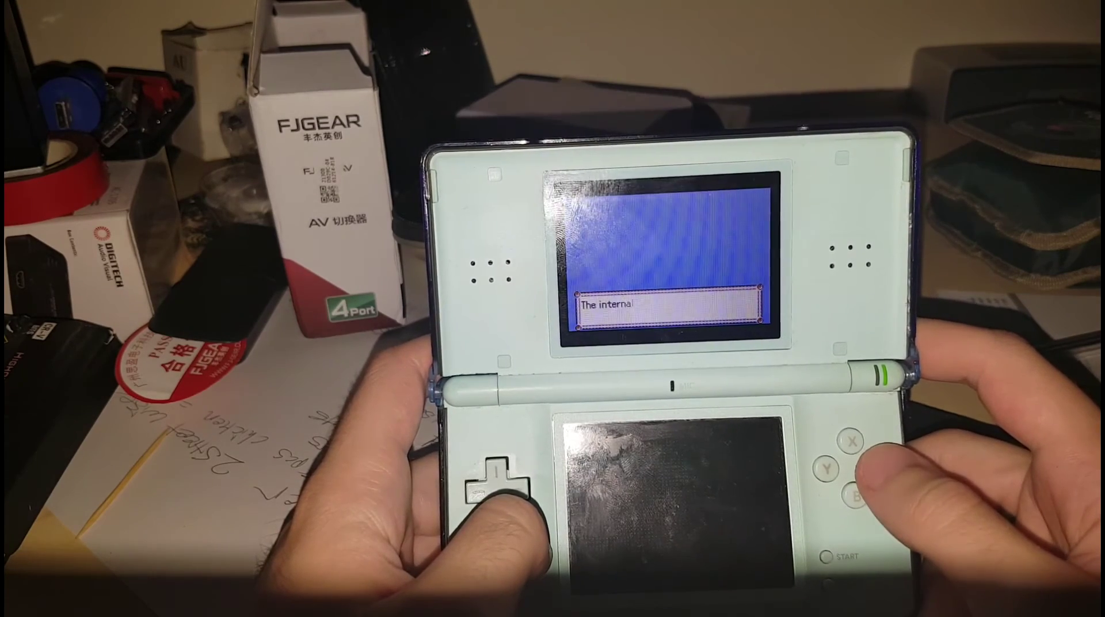